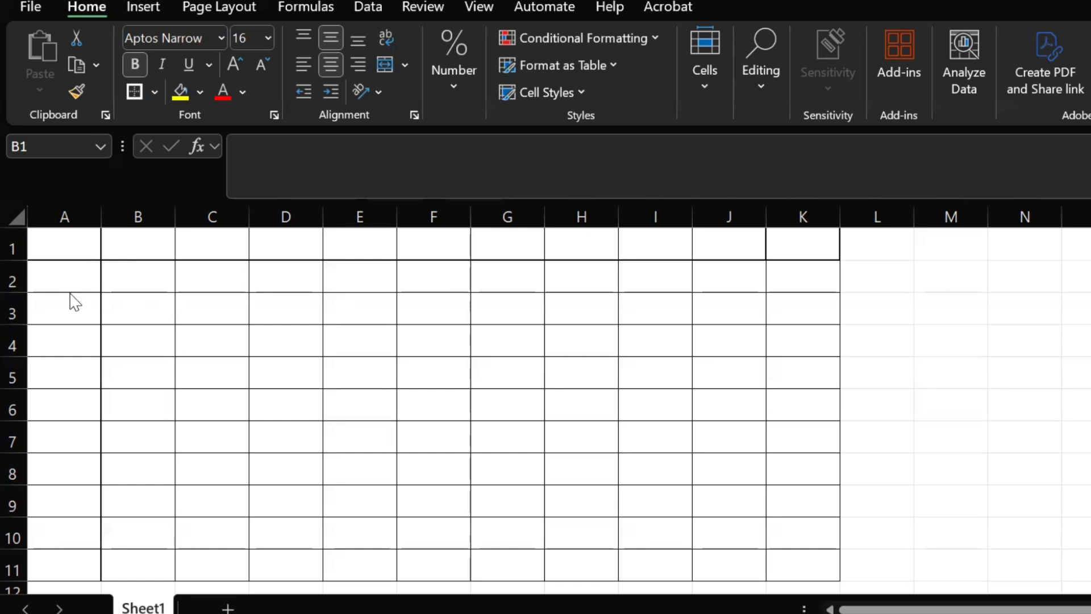
Enter 1 and 2 in cells A2 and A3 and extend the series down to 10 in A11.
click(60, 276)
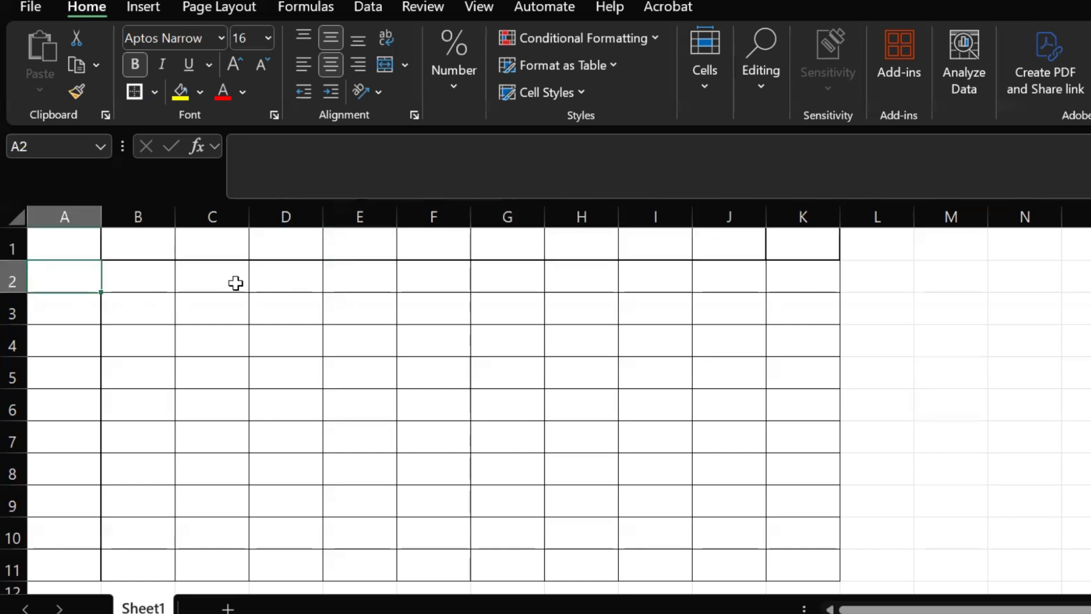
text(1)
key(Return)
text(2)
click(214, 299)
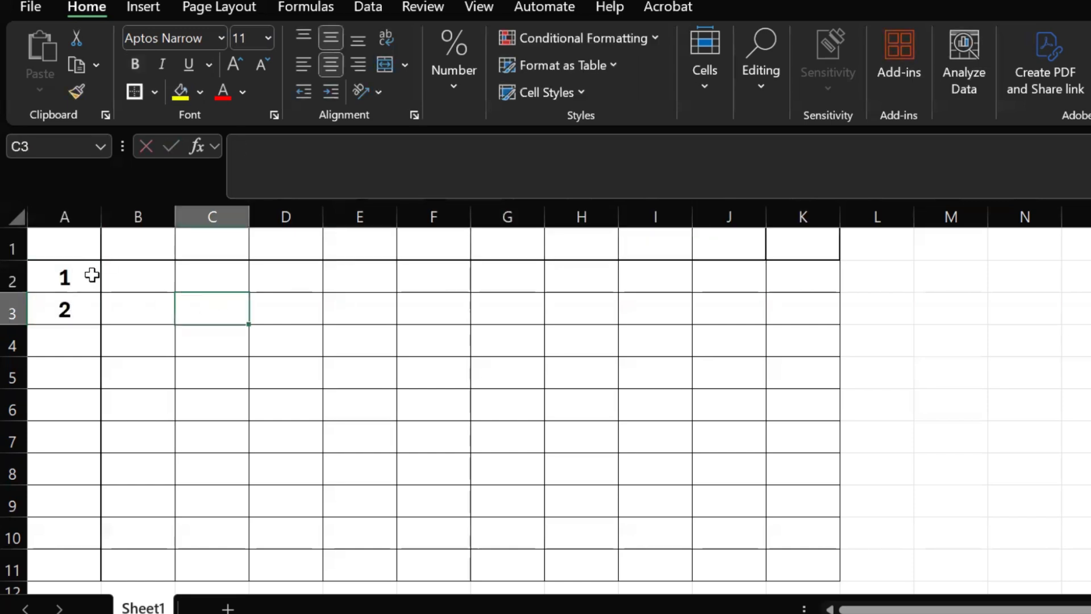
click(92, 275)
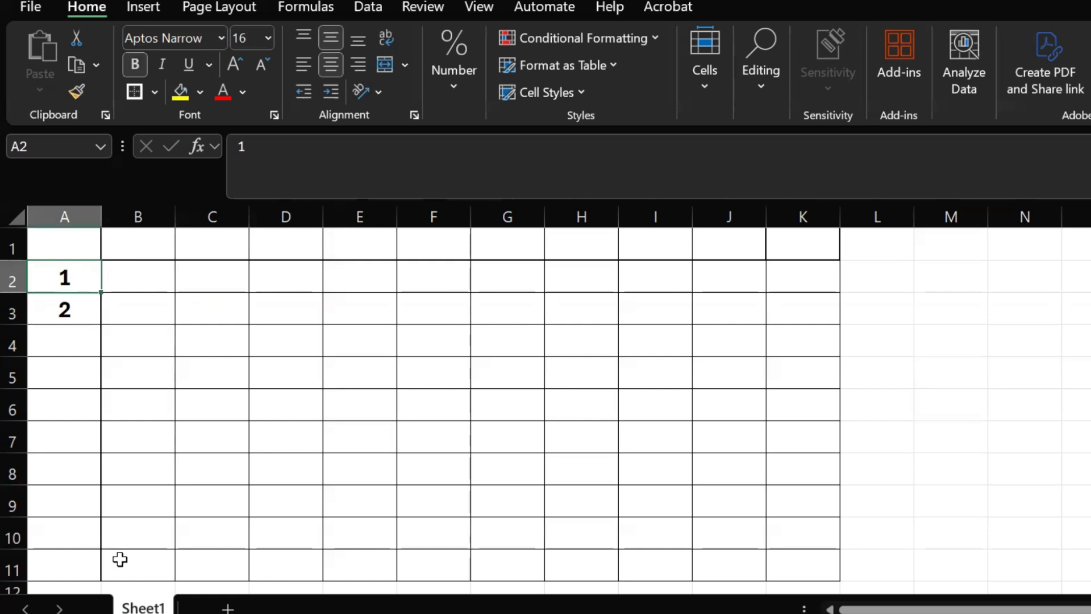
click(158, 351)
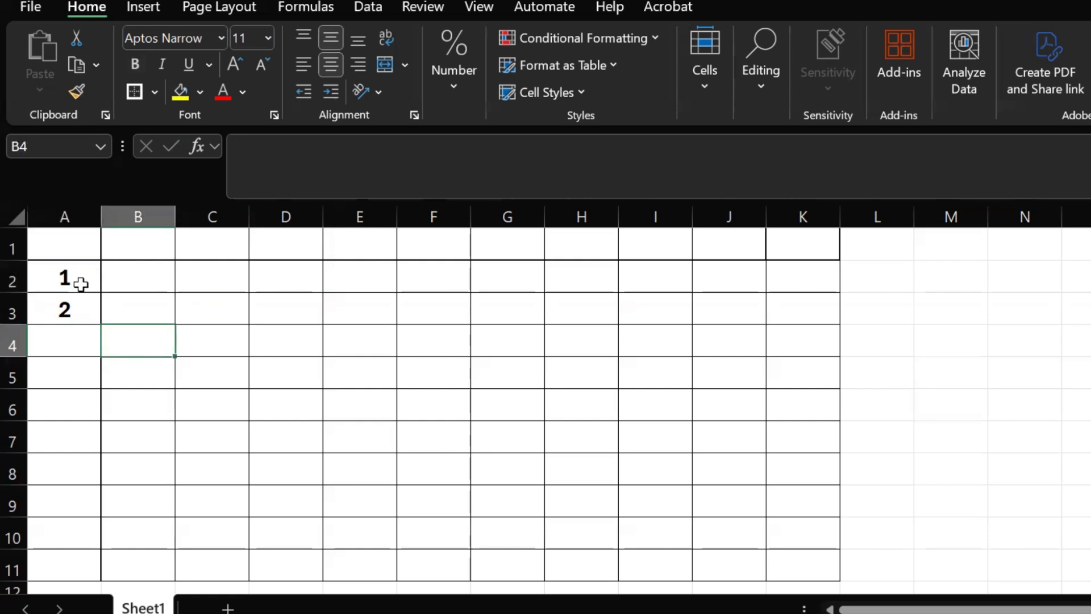
drag(80, 285, 97, 571)
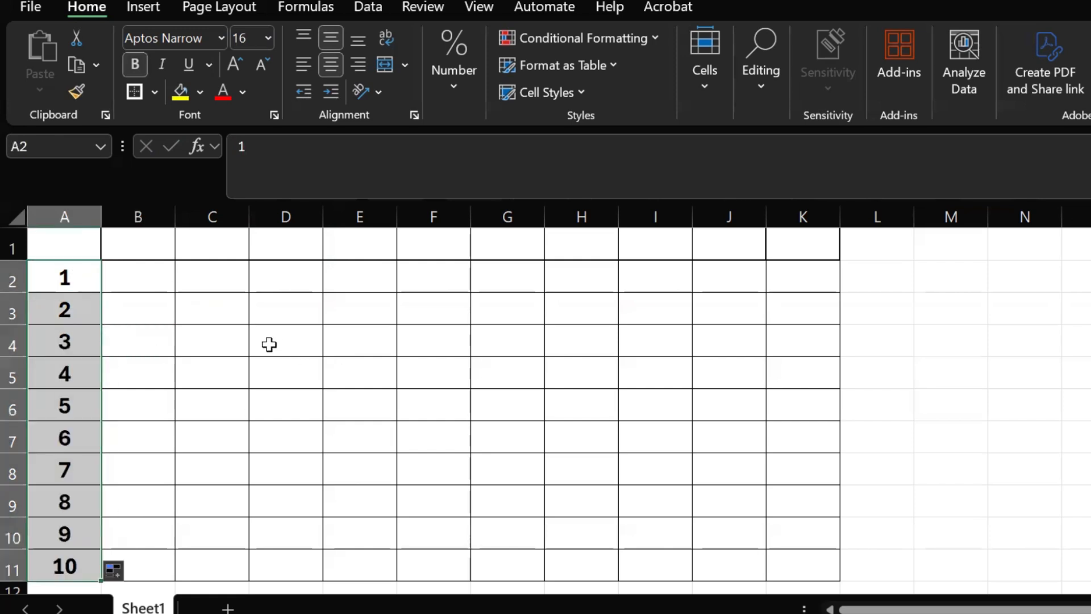
Enter 1 and 2 in cells B1 and C1 and extend the series across to 10 in K1.
click(162, 250)
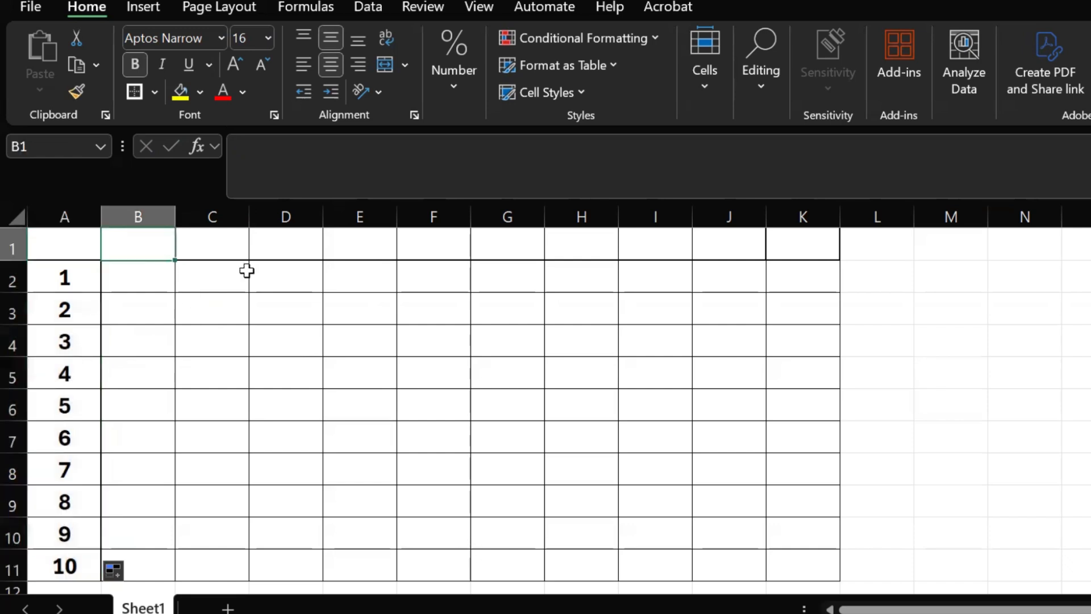
text(1)
key(Tab)
text(2)
key(Tab)
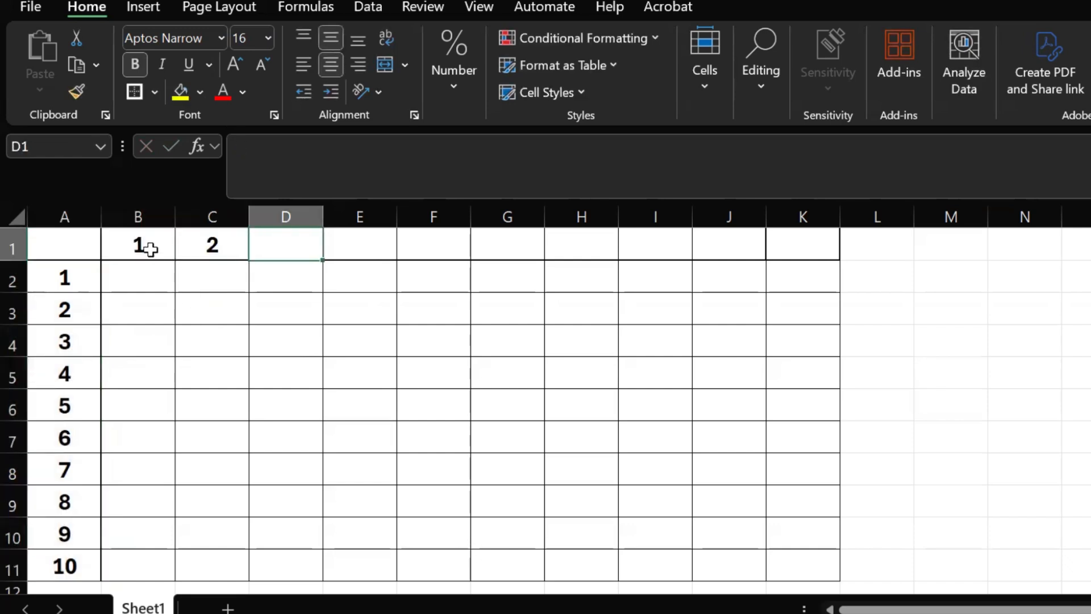
drag(149, 249, 824, 248)
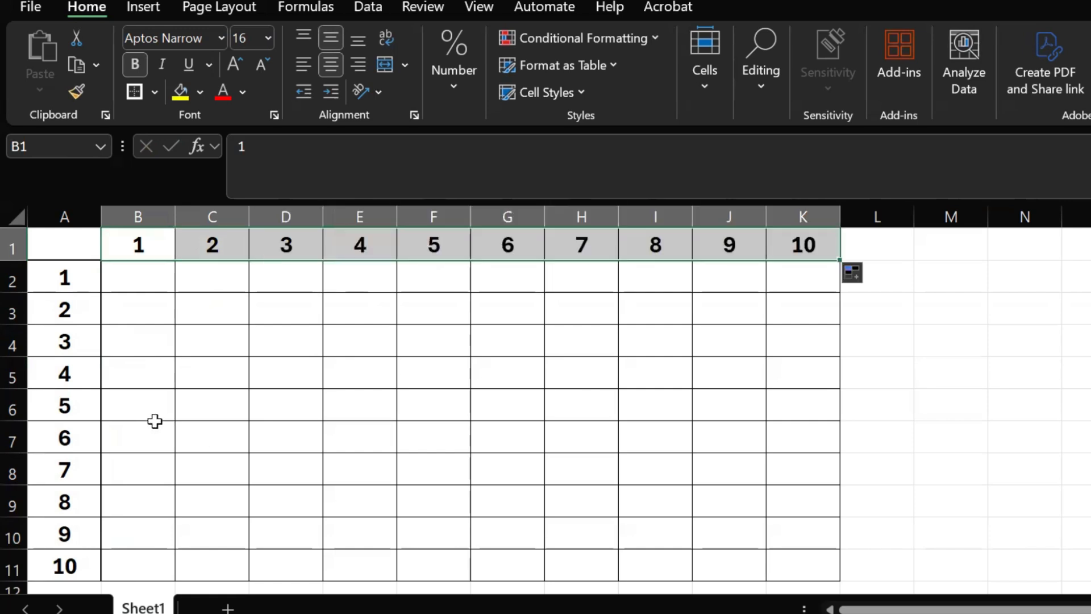
click(121, 338)
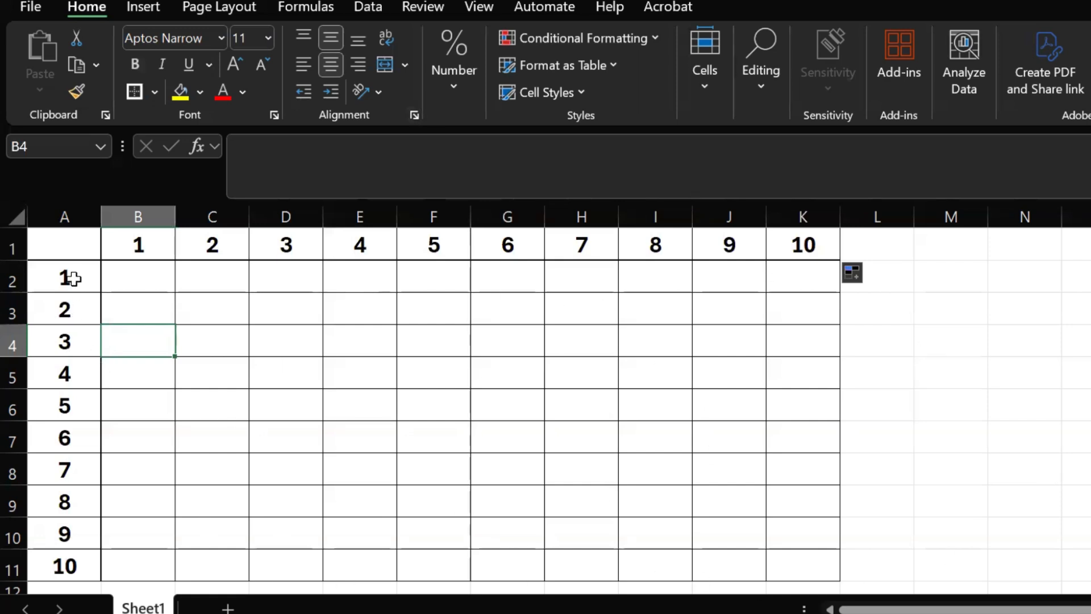
click(68, 309)
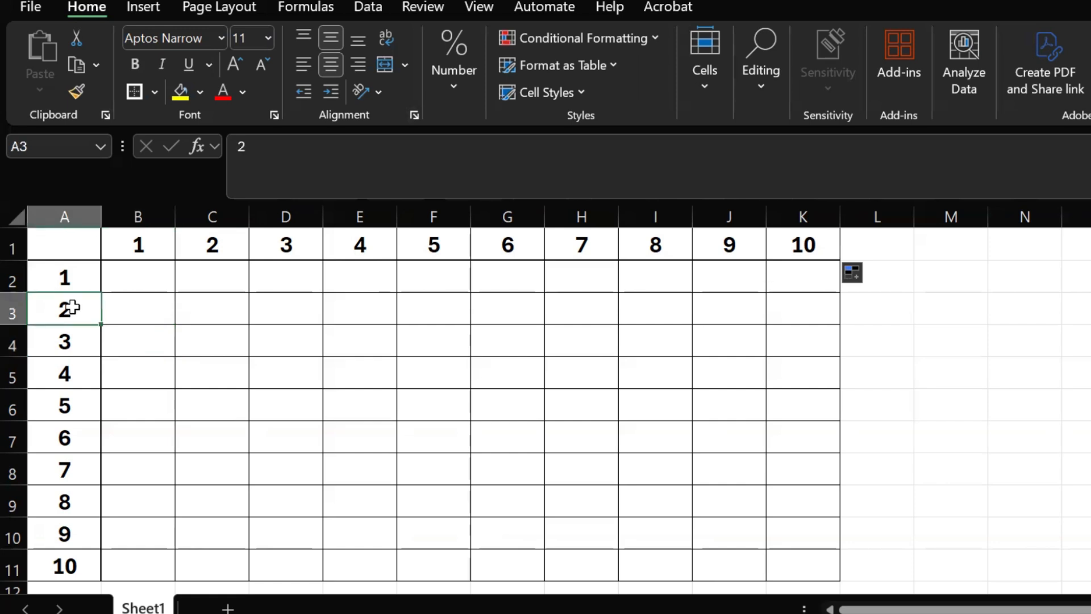
click(291, 245)
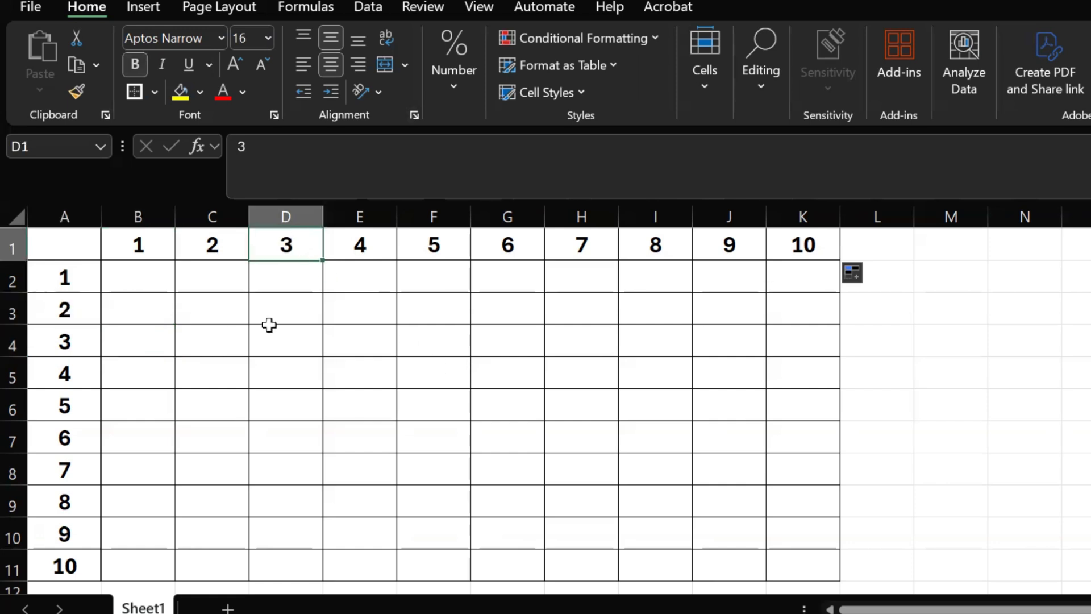
click(282, 310)
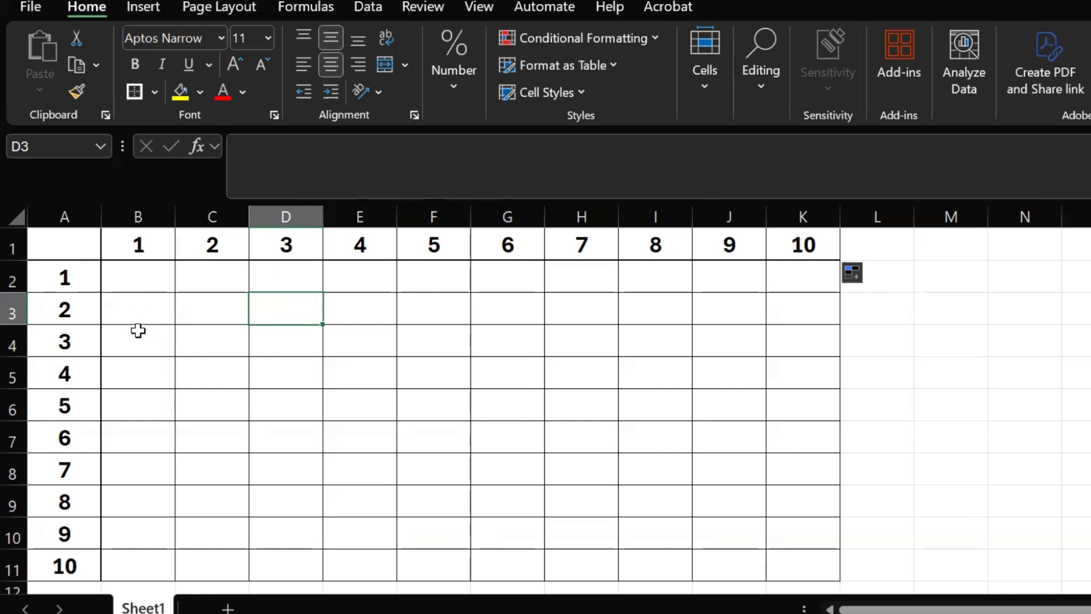
Highlight the row header 5 in A6 and the column header 7 in H1 with yellow fill.
click(74, 402)
click(176, 94)
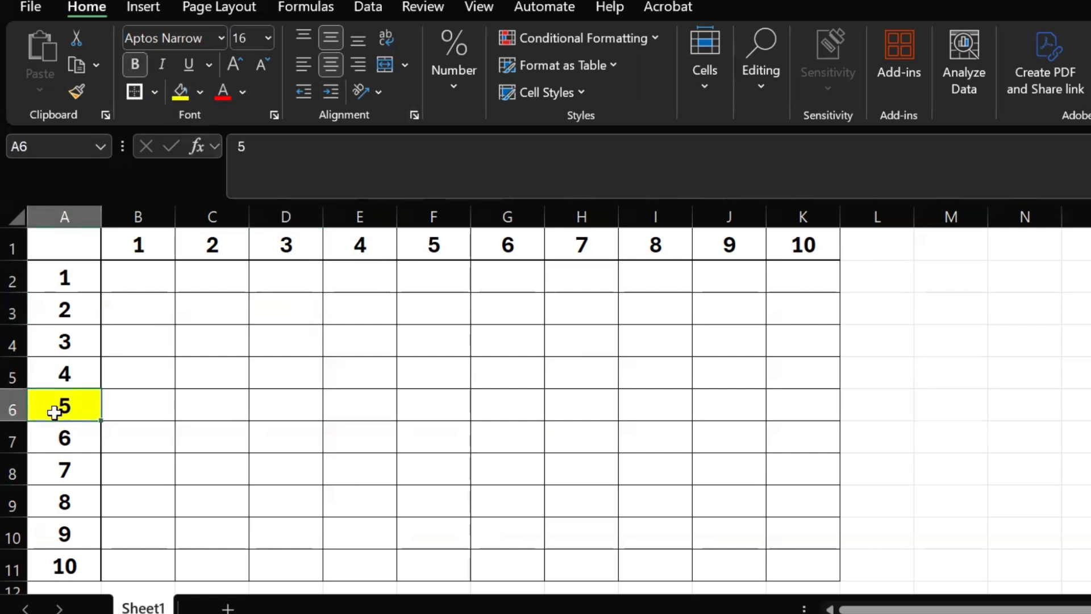
click(587, 246)
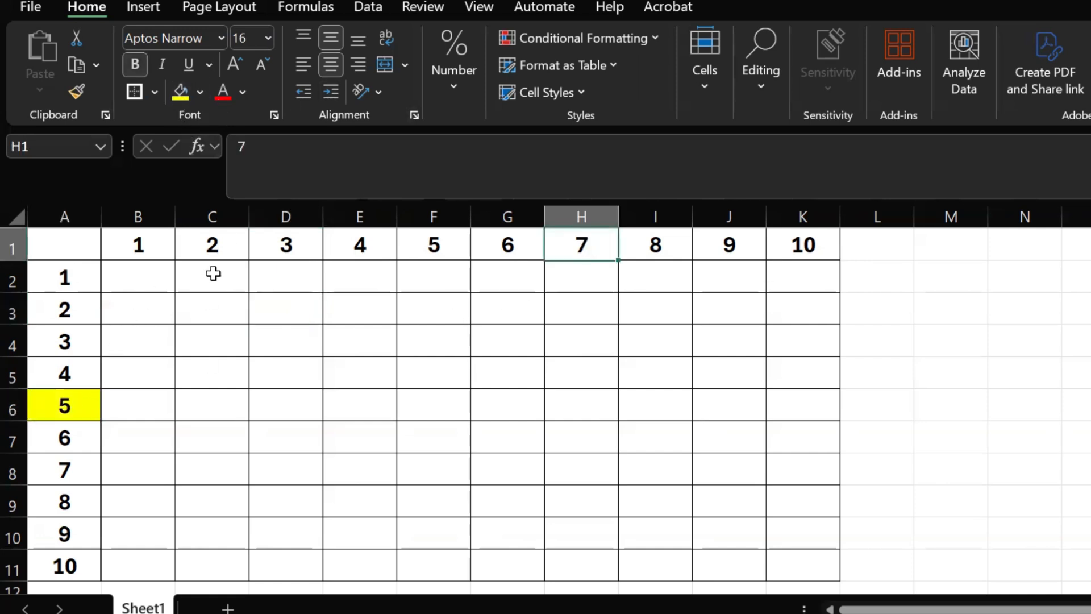
click(182, 95)
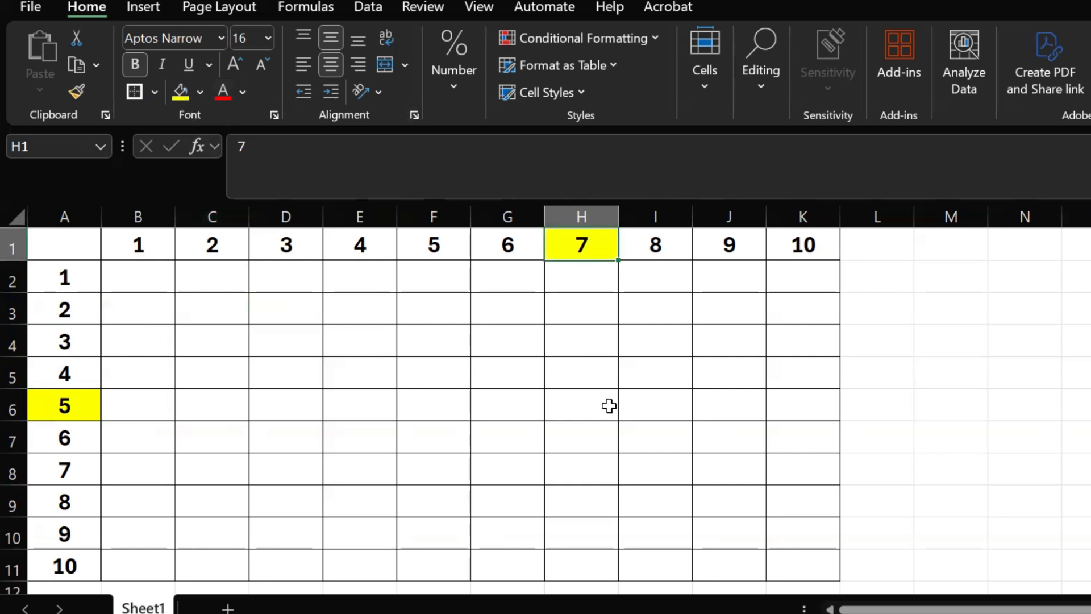
Enter 35 in cell H6 as the product of the highlighted headers and clear the cell again.
click(590, 404)
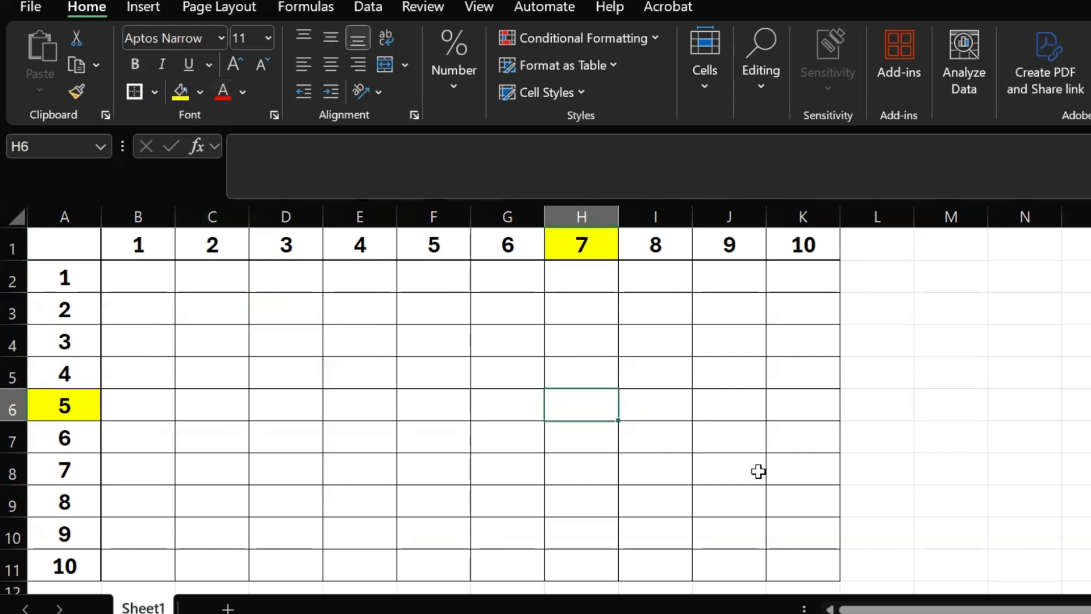
text(35)
key(Return)
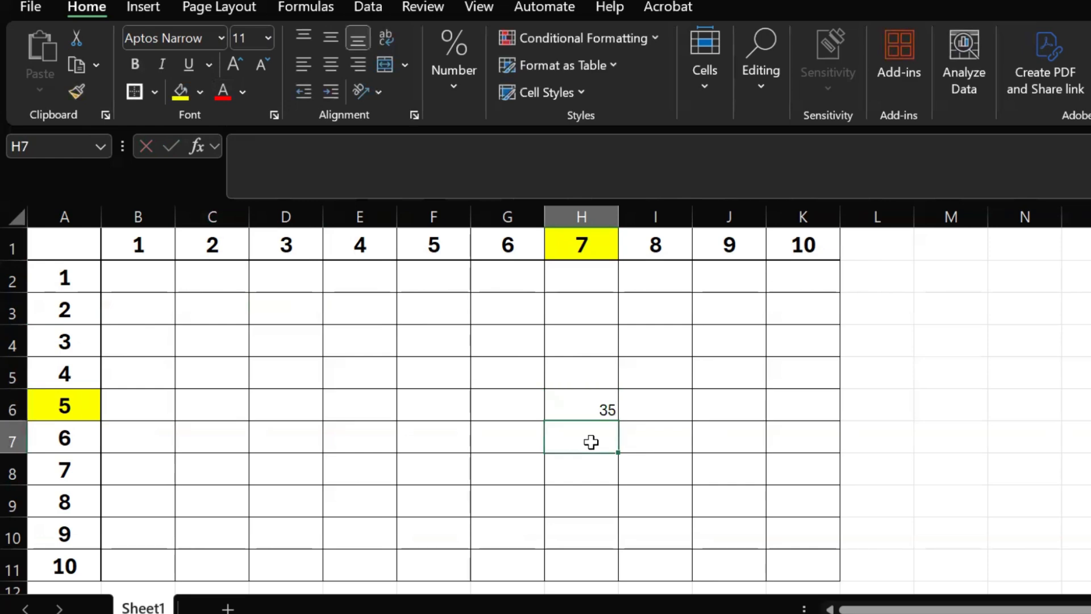
key(Up)
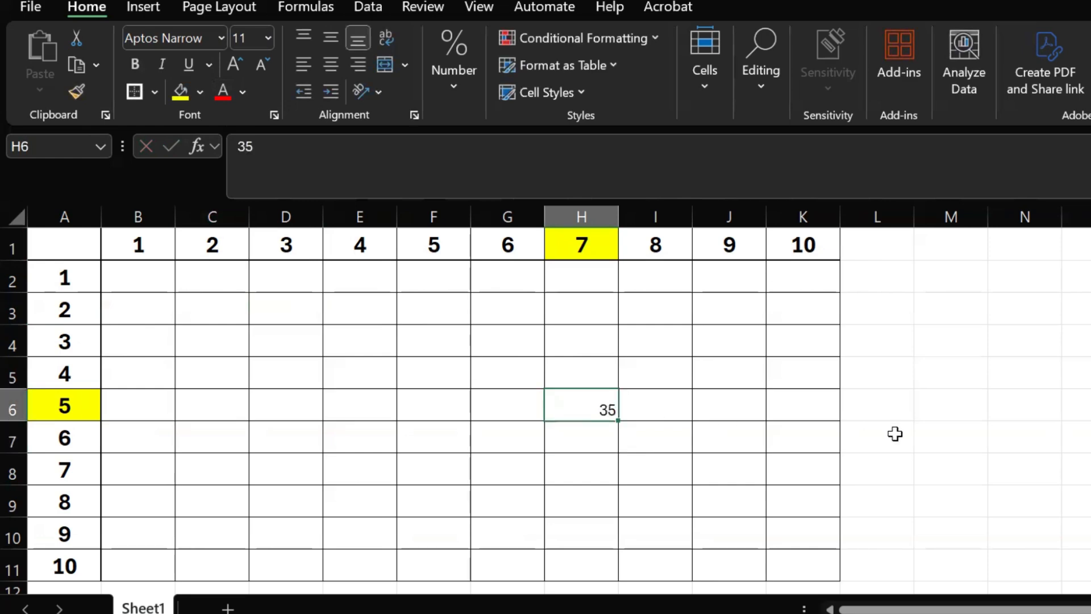
key(BackSpace)
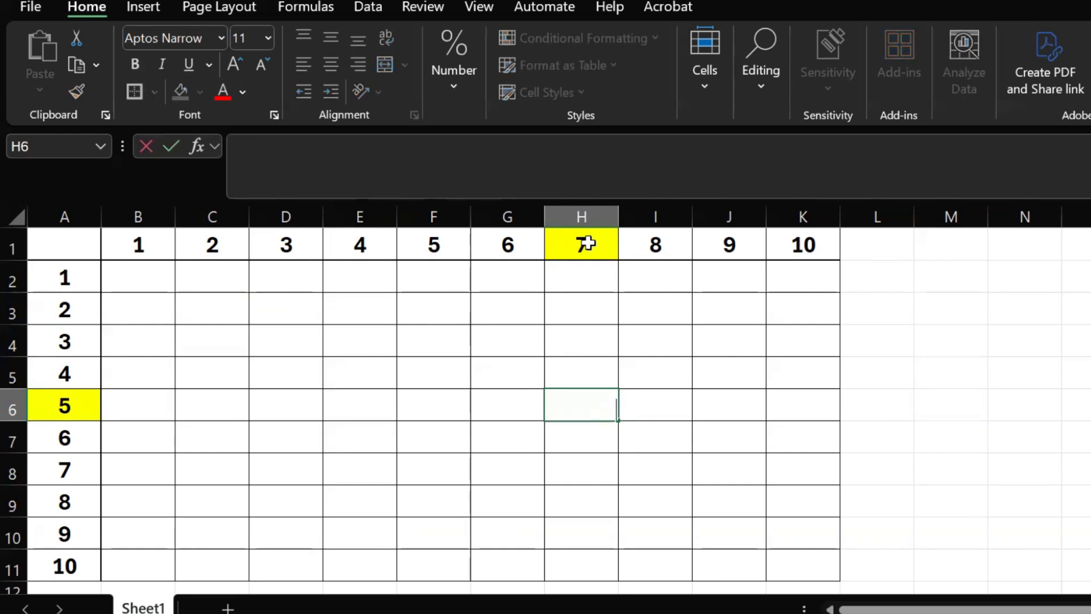
click(587, 244)
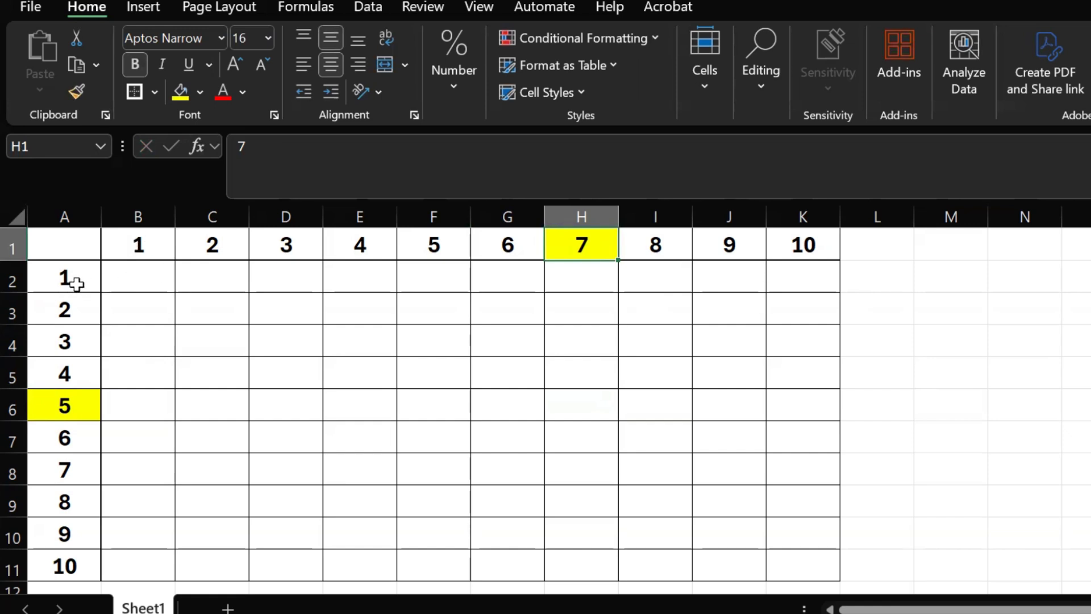
Enter the formula =A2*B1 in cell B2 and fill it across row 2 to K2.
click(139, 275)
text(=)
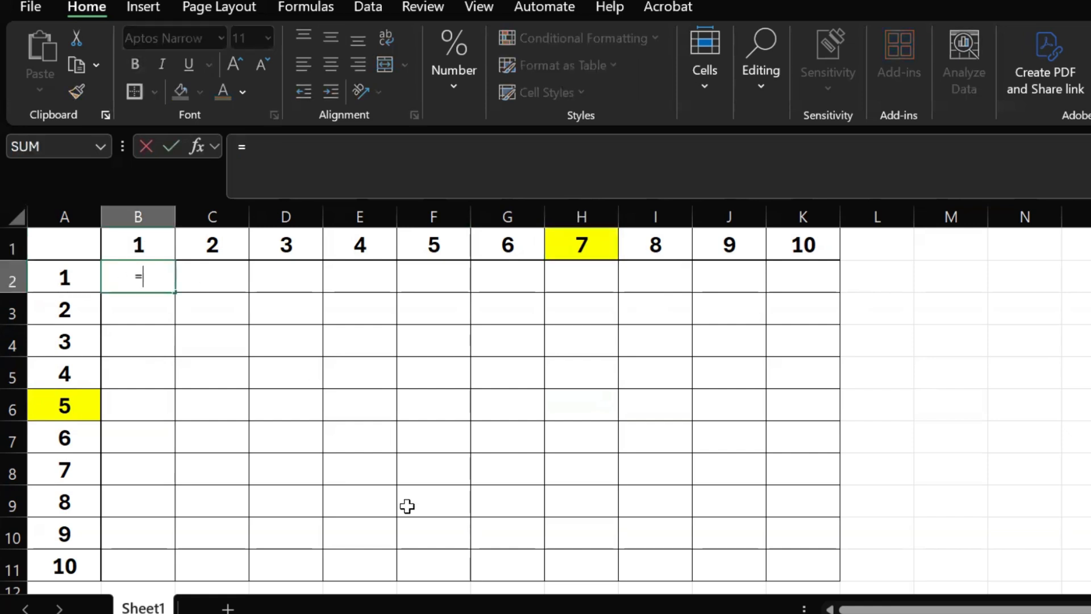
click(66, 276)
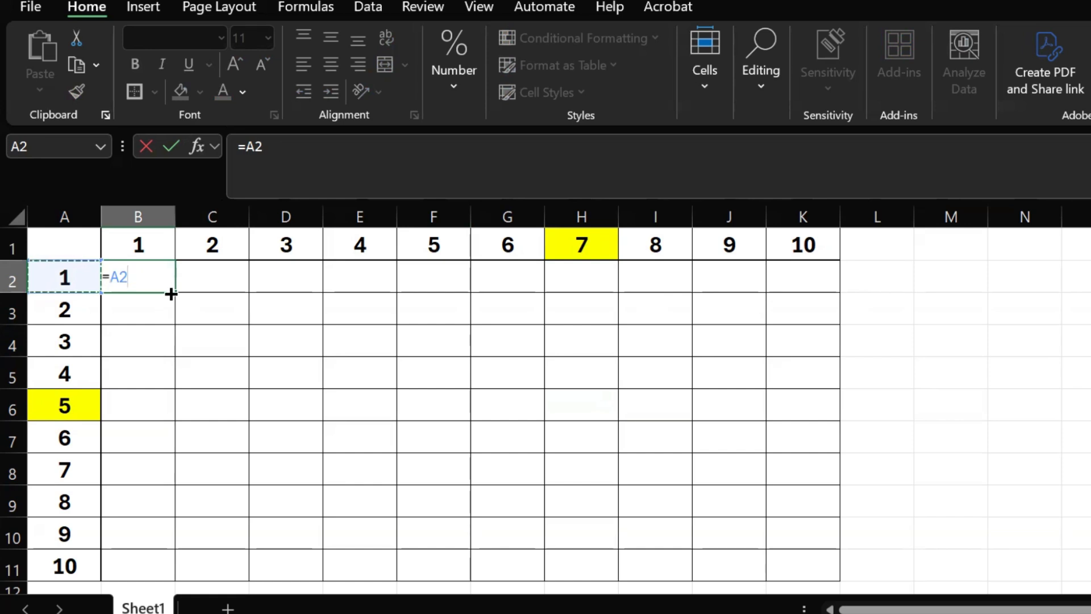
text(*)
click(143, 246)
key(Return)
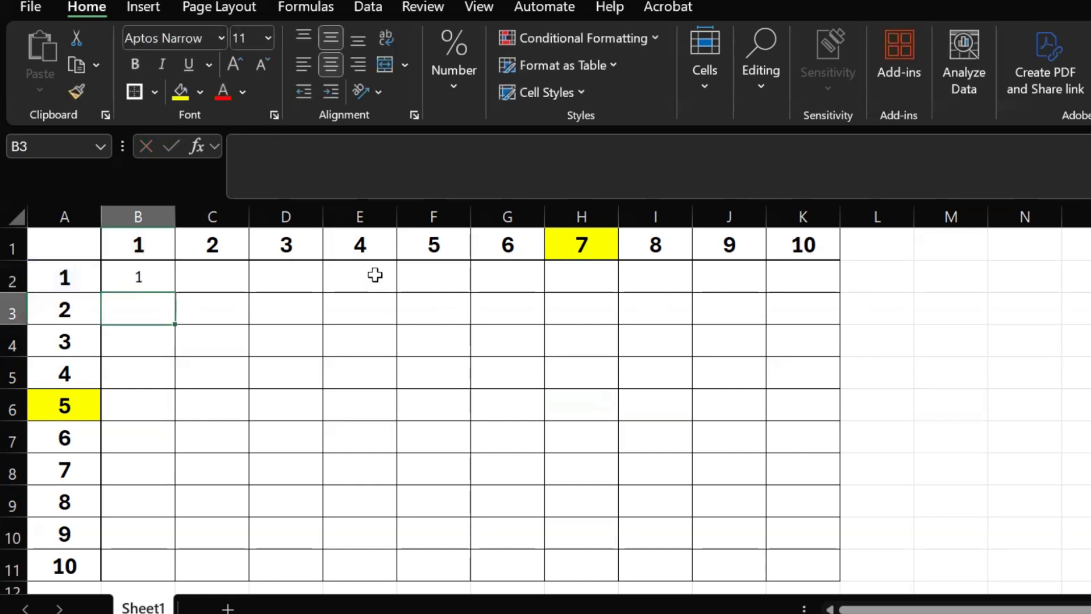
click(143, 285)
drag(175, 293, 785, 316)
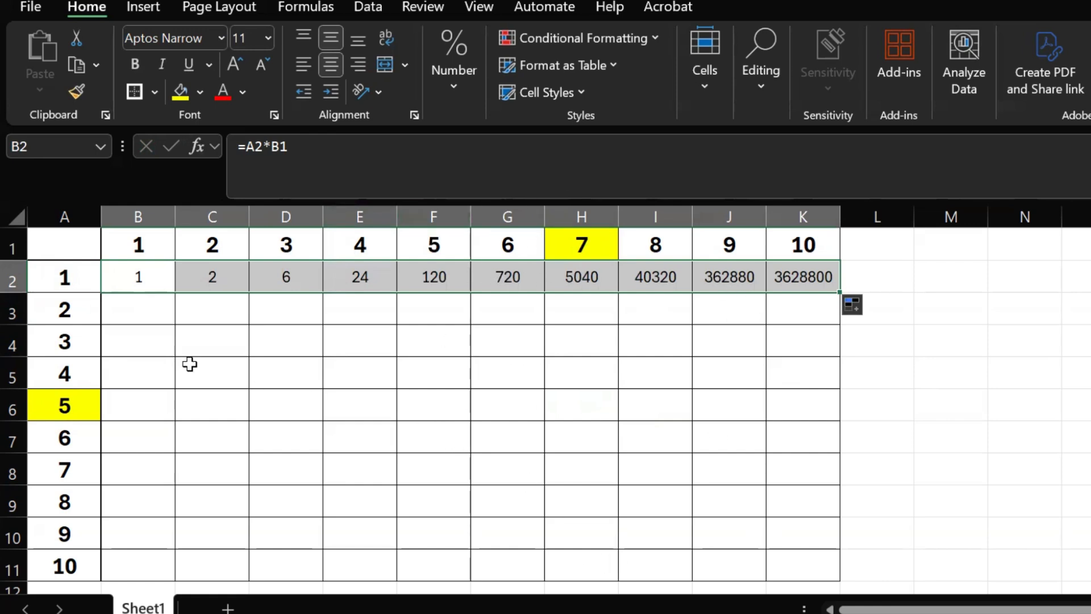
Examine the filled formulas in row 2, comparing the cells E2 and C2 refer to with the headers in A2 and E1.
click(349, 275)
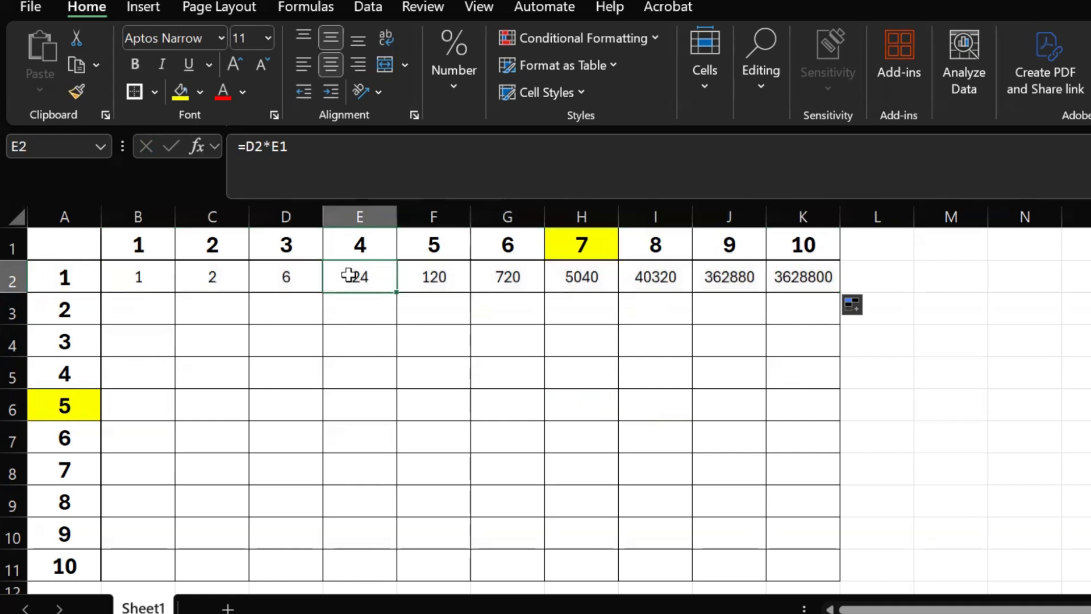
click(66, 277)
click(378, 236)
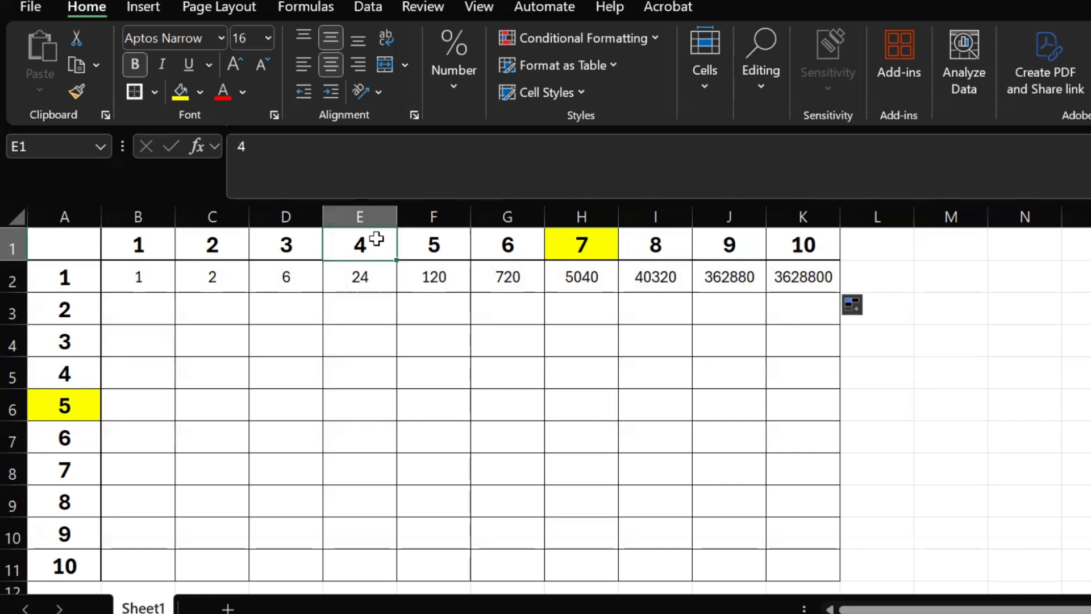
click(378, 284)
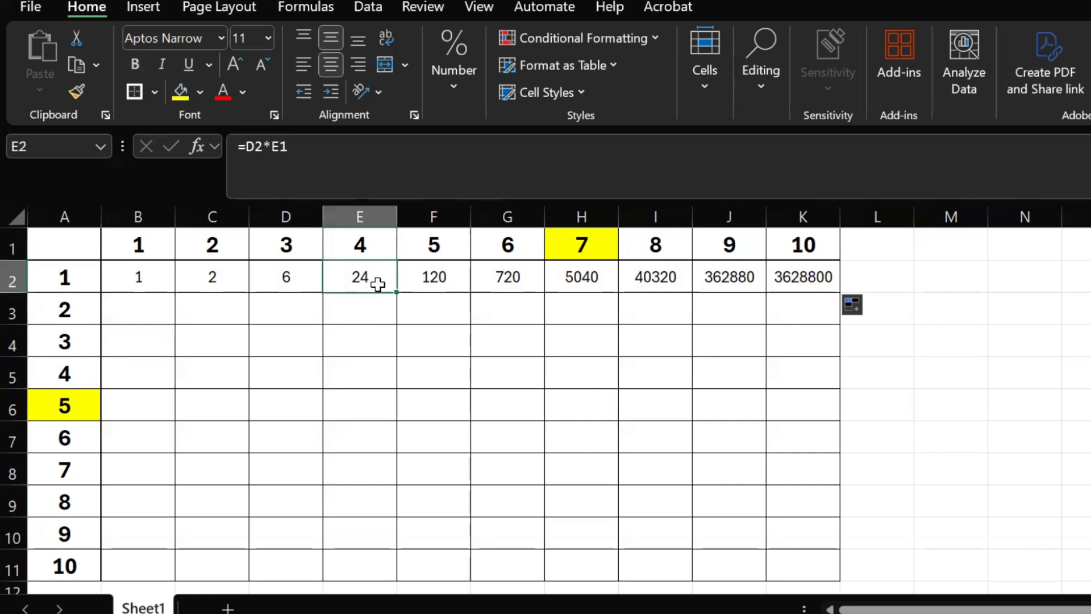
click(288, 276)
click(382, 246)
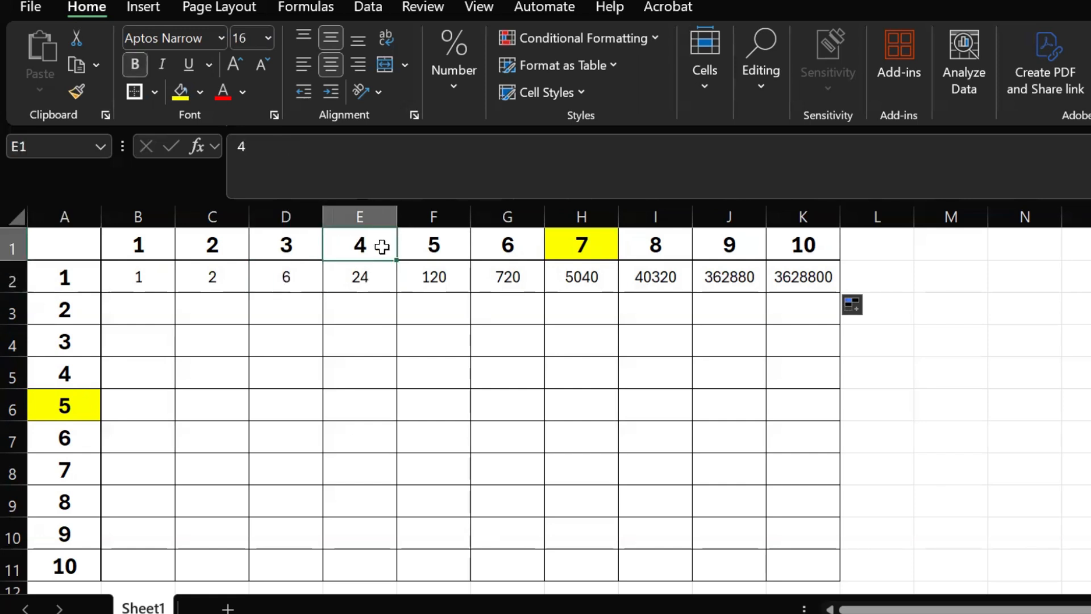
click(61, 282)
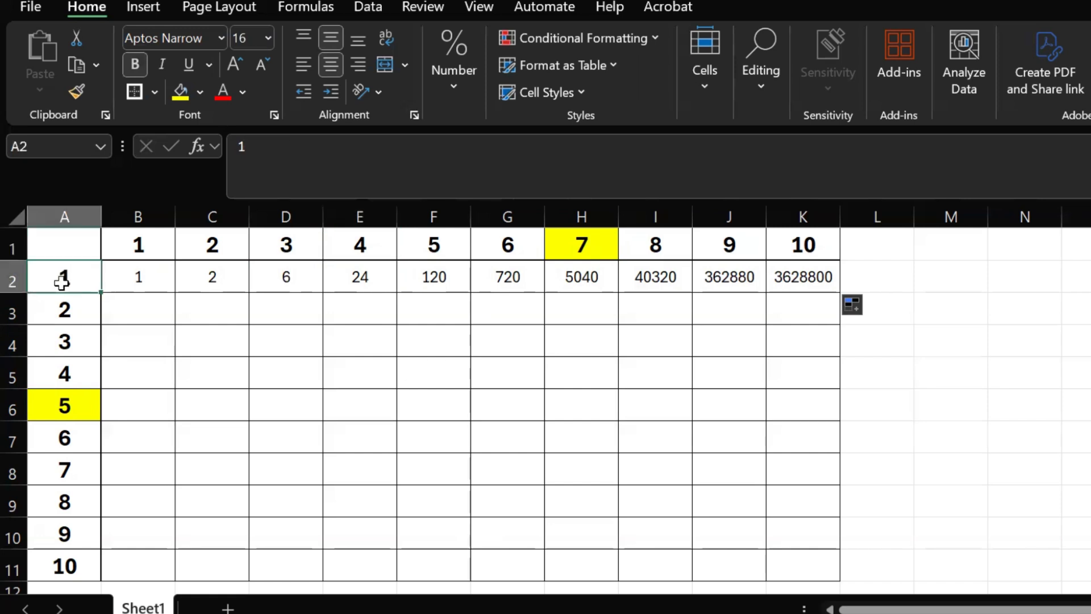
click(145, 276)
click(213, 276)
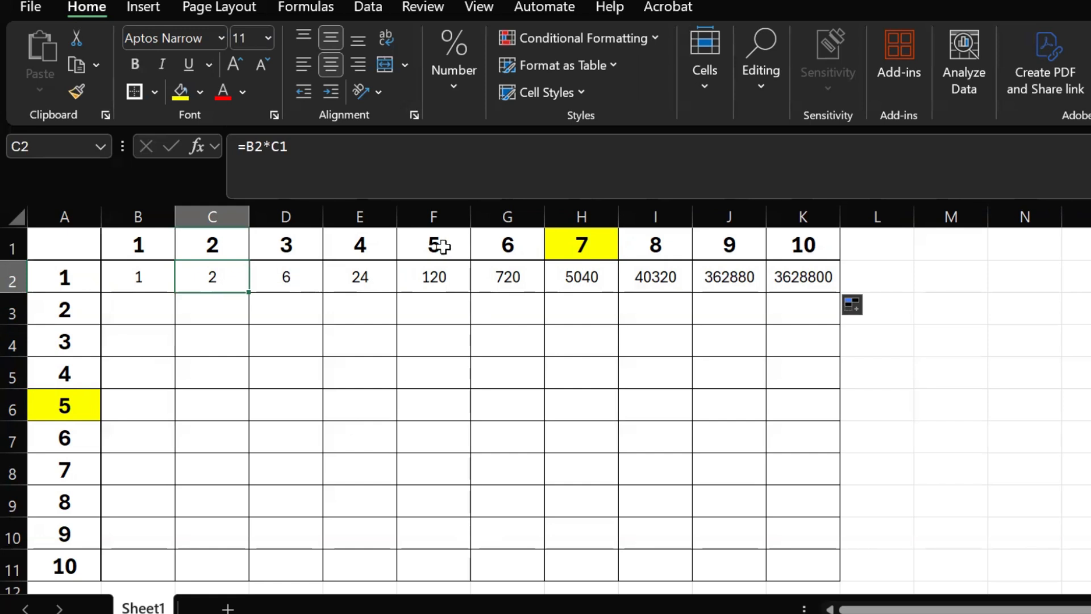
Fill the row 2 formulas down to row 11 and clear all results from B2:K11.
drag(121, 277, 293, 277)
drag(513, 245, 837, 543)
scroll(997, 441, up, 1)
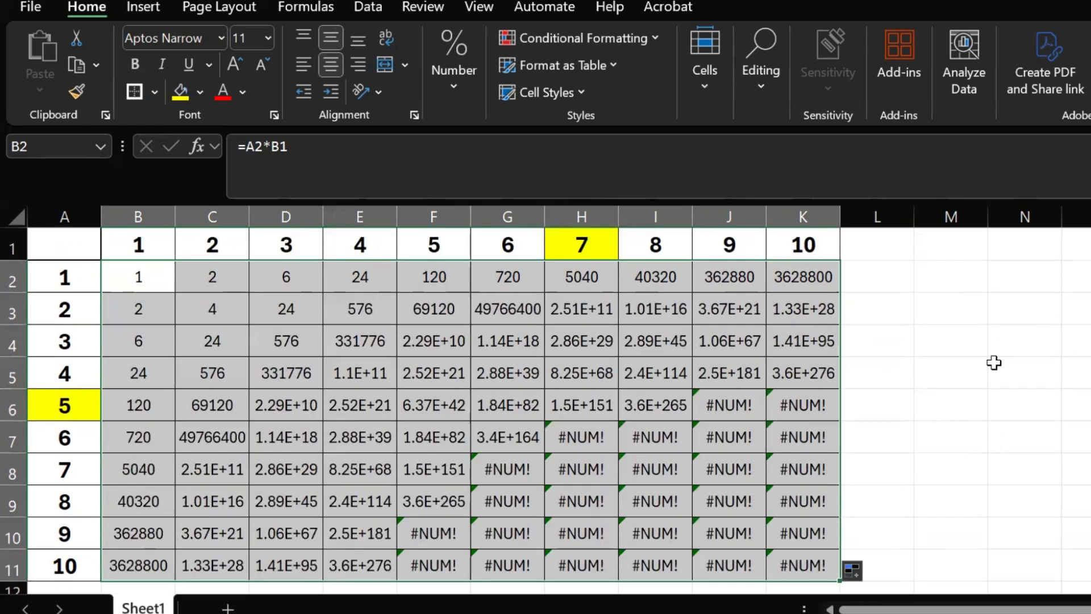
key(Delete)
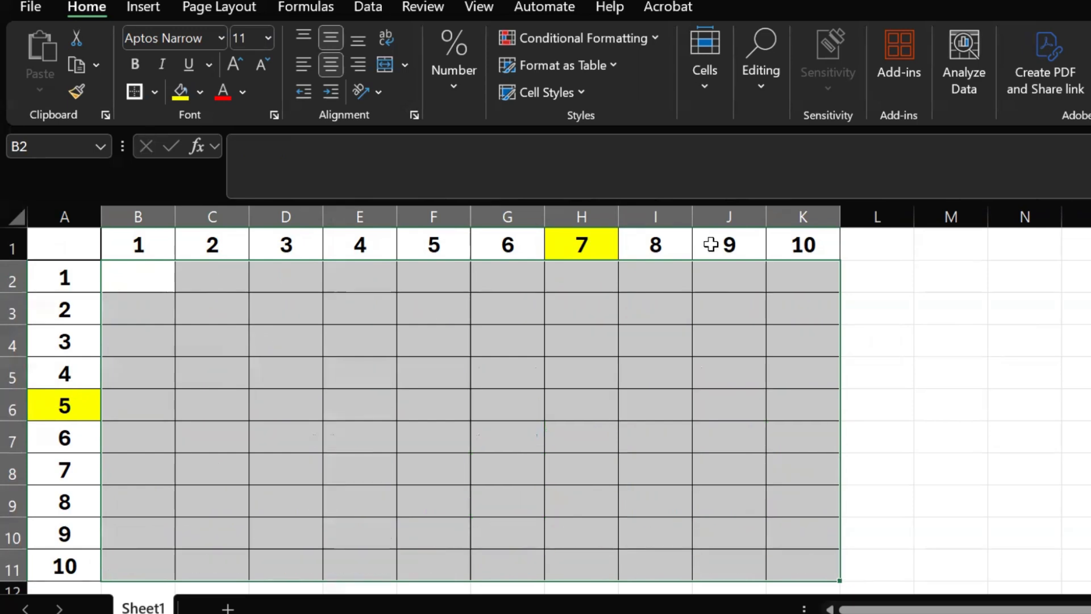
Remove the yellow fill from header cells H1 and A6.
click(591, 250)
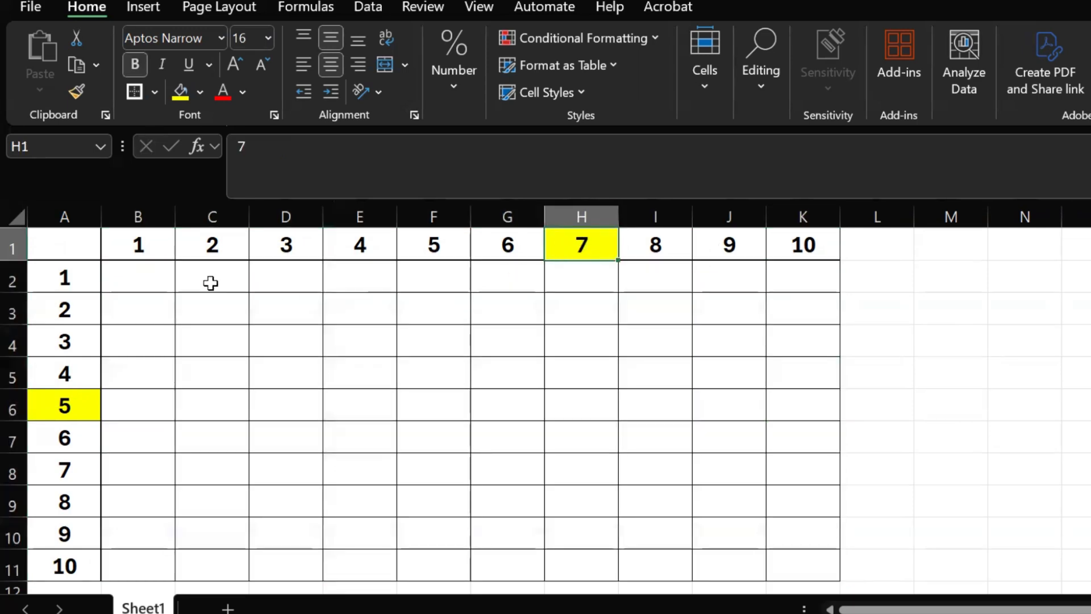
click(52, 403)
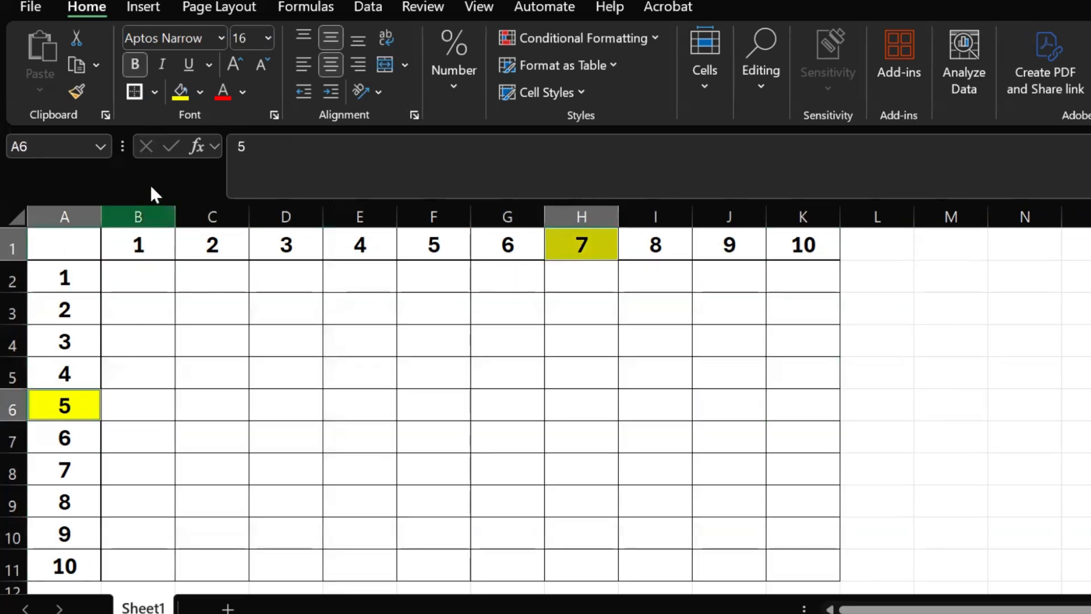
click(199, 92)
click(235, 324)
click(400, 330)
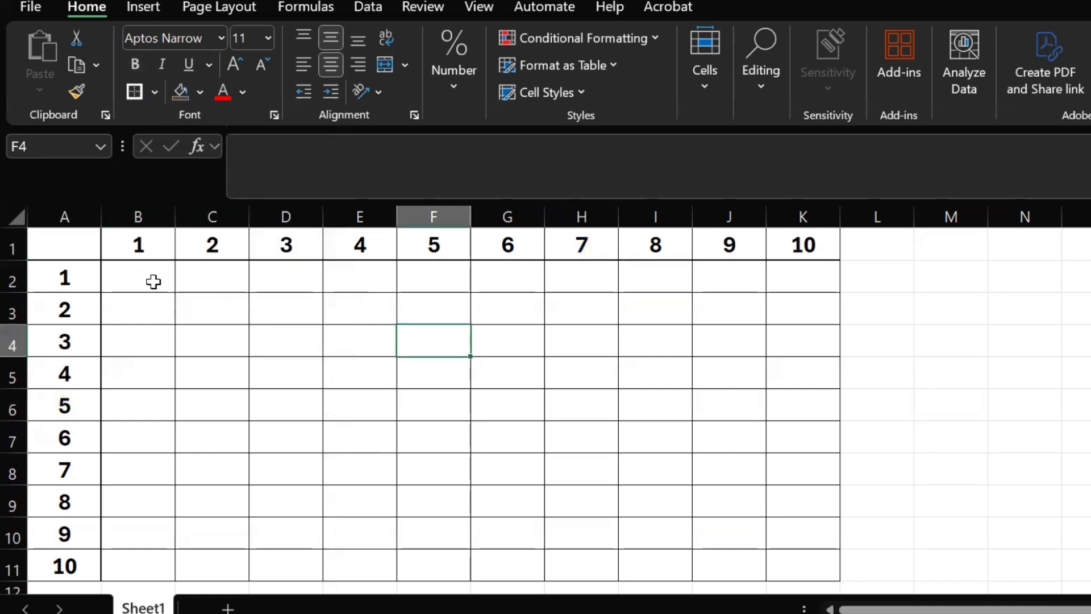
Enter the formula =A2*B1 in cell B2.
click(154, 280)
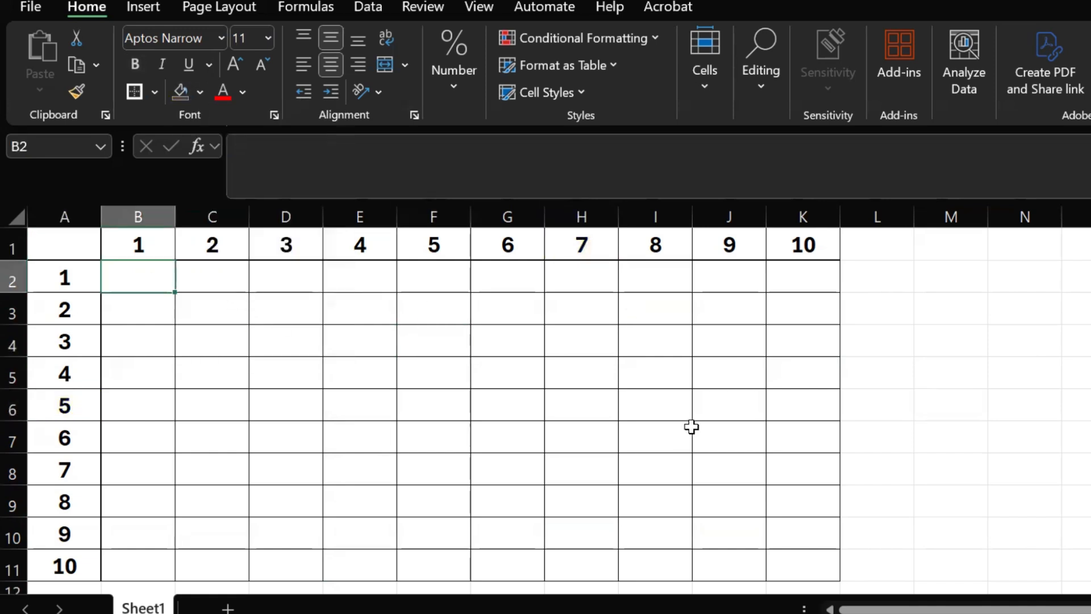
text(=)
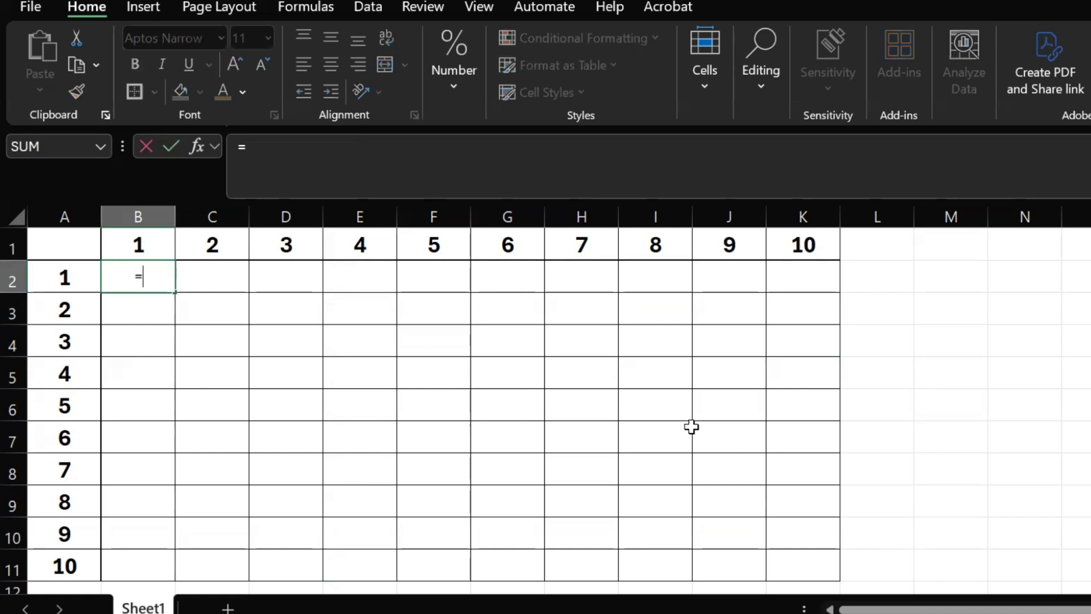
click(70, 278)
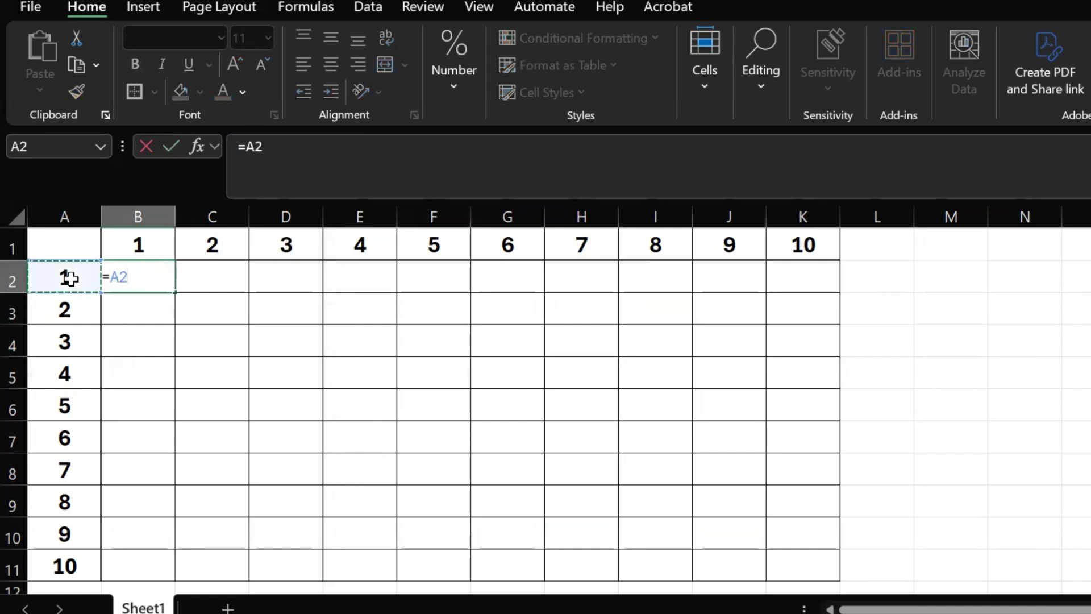
text(*)
click(121, 250)
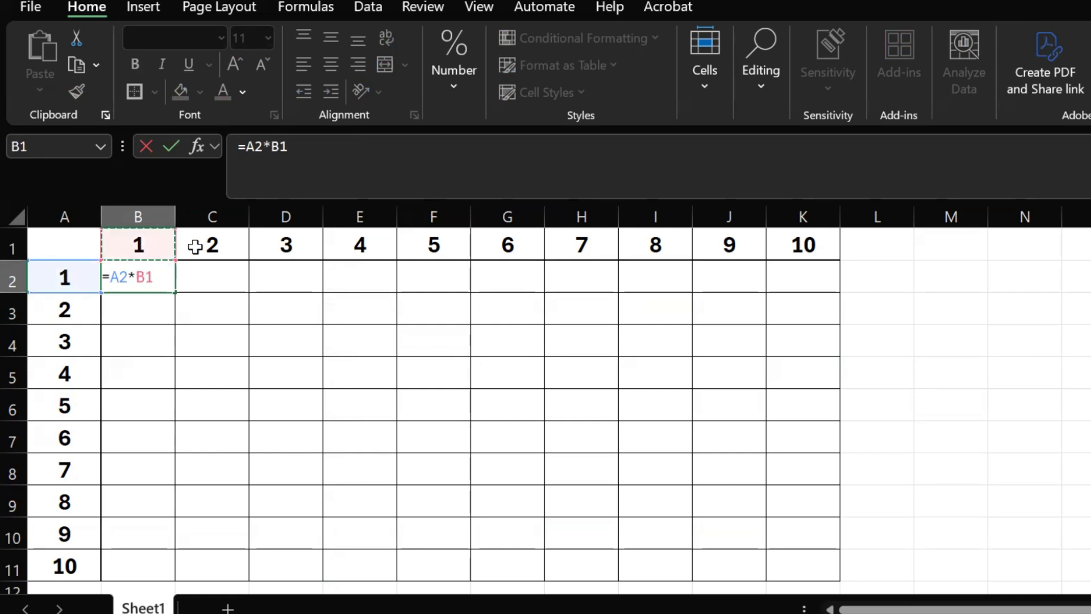
key(Return)
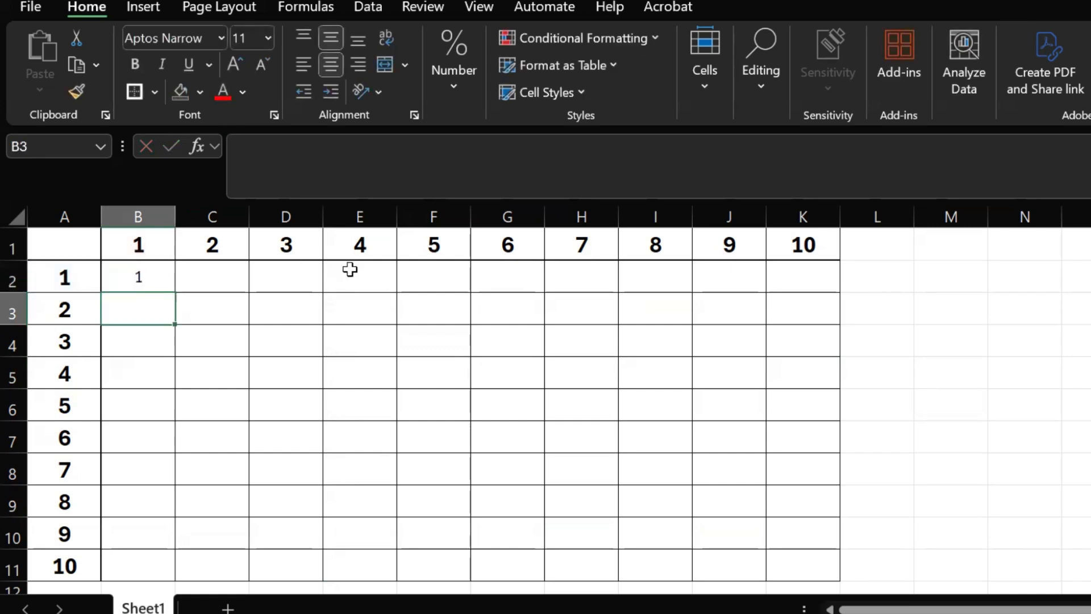
Examine which header cells the products in C2 and D2 need, comparing A2, C1 and D1 with the formula in B2.
click(226, 277)
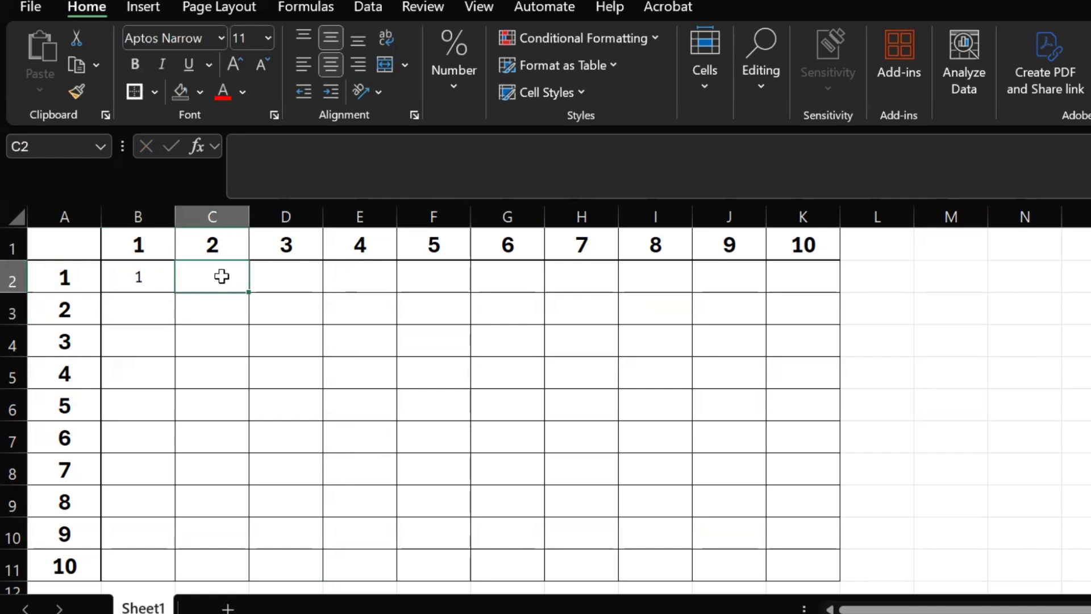
click(75, 280)
click(200, 244)
click(205, 275)
click(143, 278)
click(208, 245)
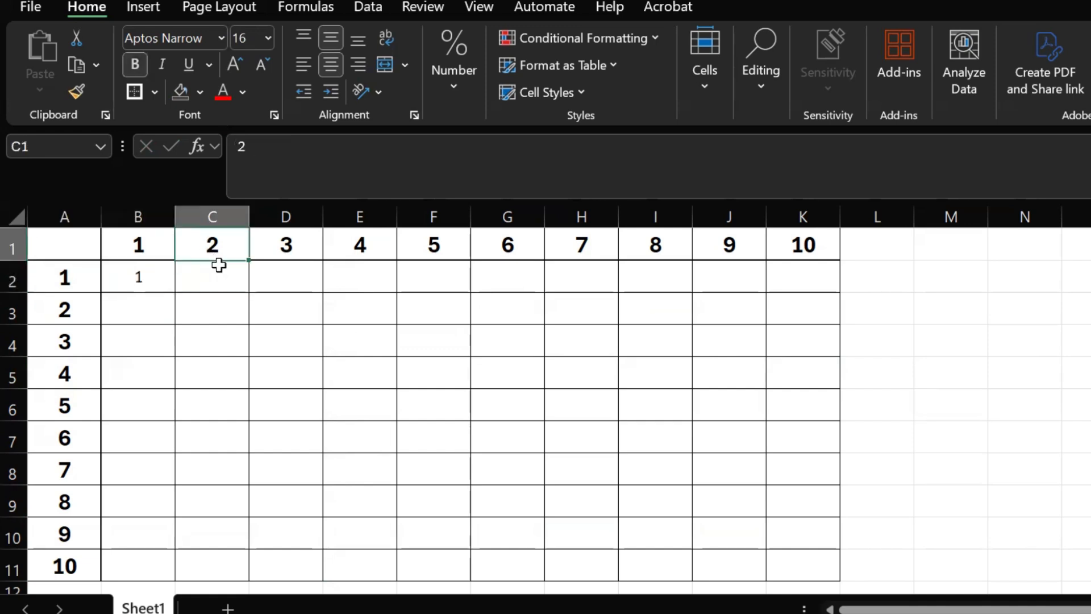
click(282, 282)
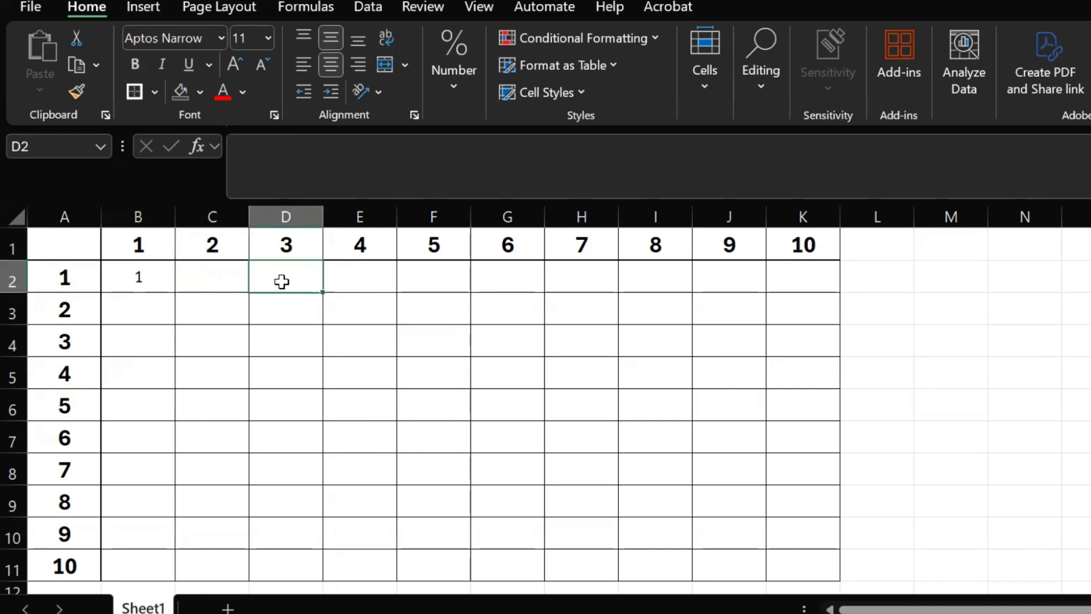
click(221, 281)
click(288, 246)
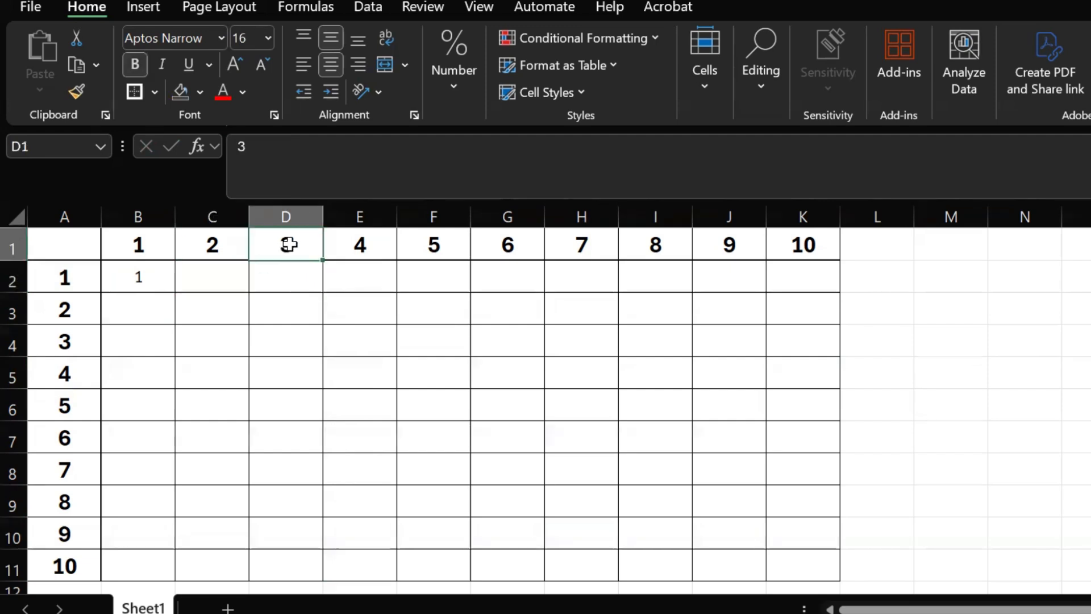
click(299, 282)
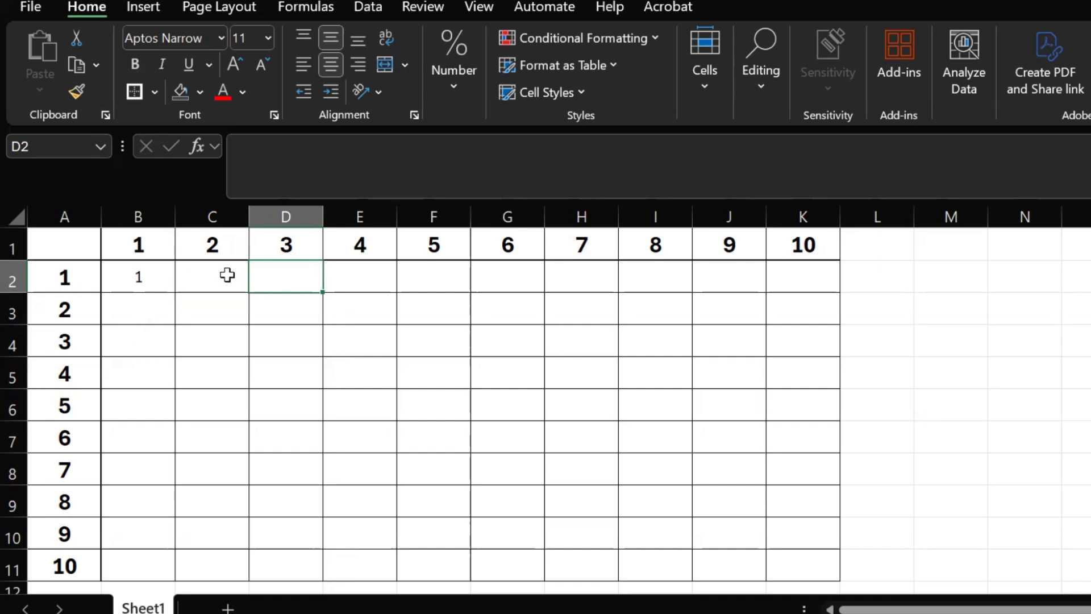
click(167, 277)
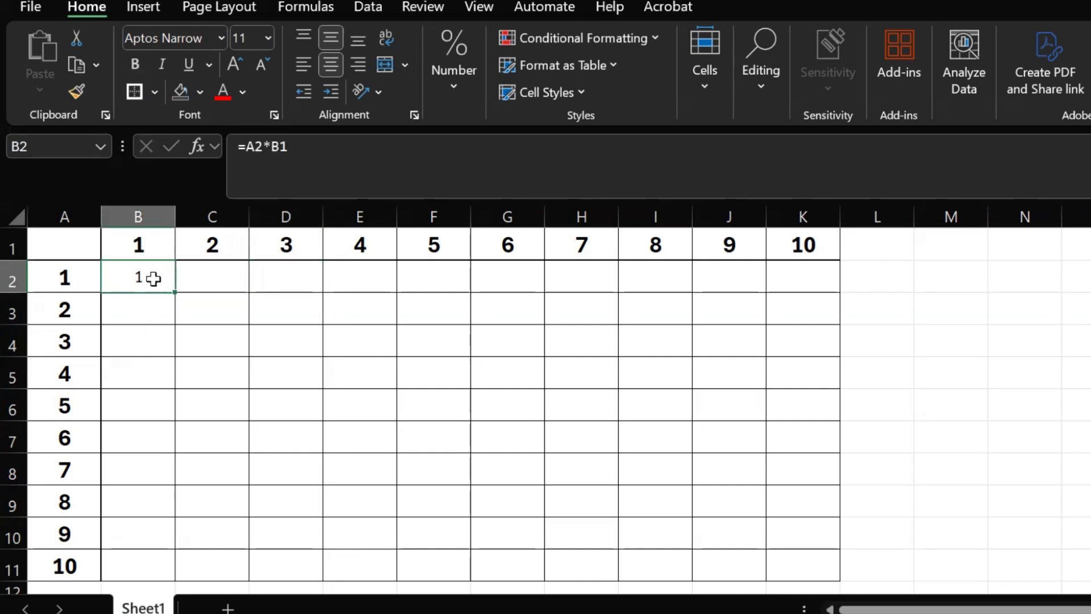
click(208, 277)
click(141, 278)
Examine which part of the row-header reference has to vary, checking rows 2 to 7 against column A.
click(63, 276)
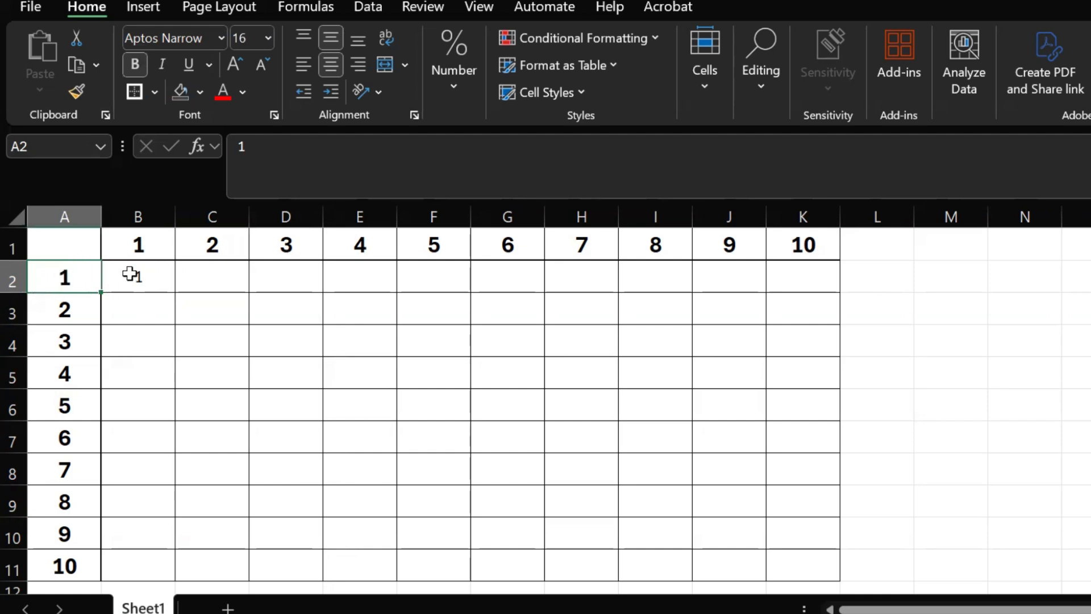
drag(134, 273, 776, 266)
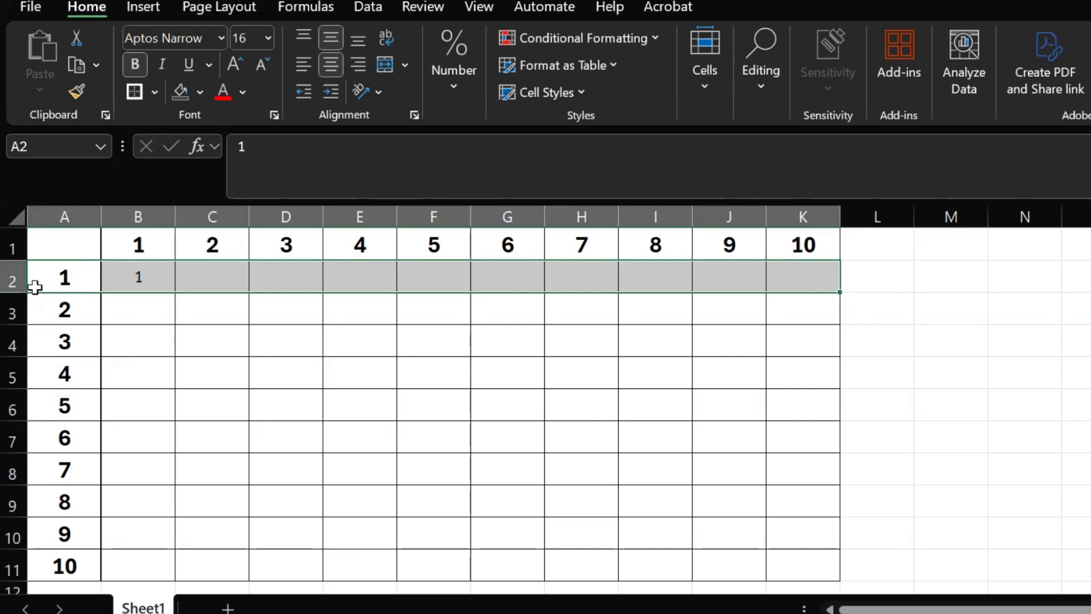
click(14, 284)
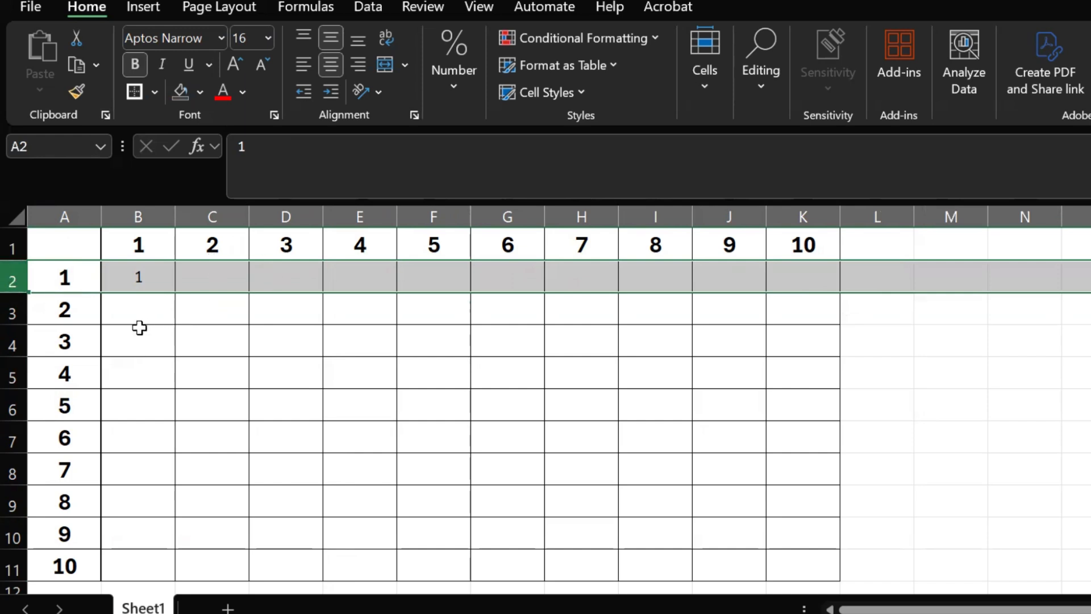
click(146, 346)
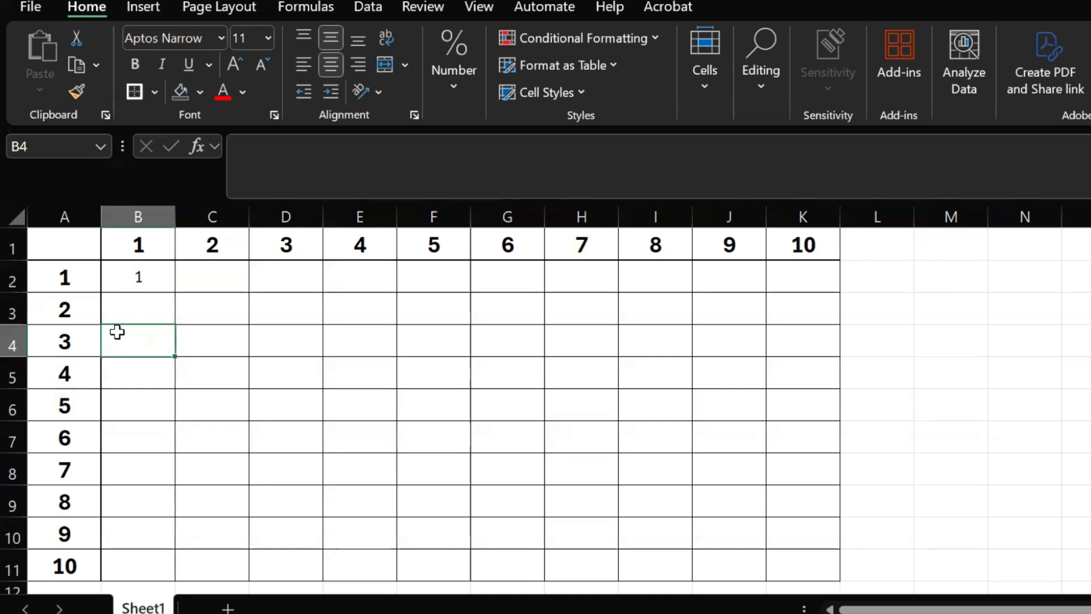
click(14, 339)
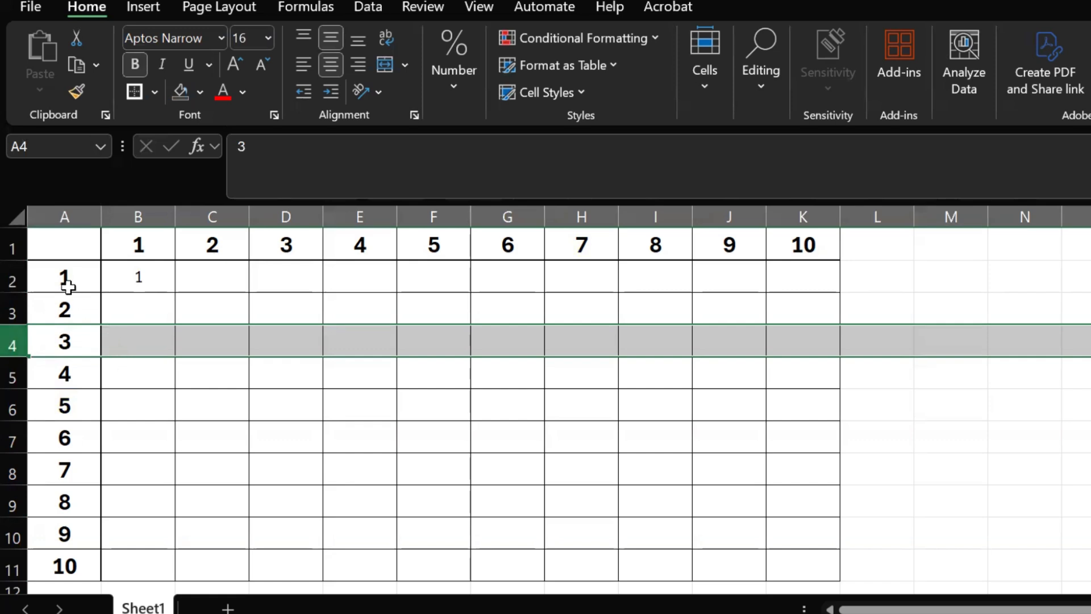
click(71, 206)
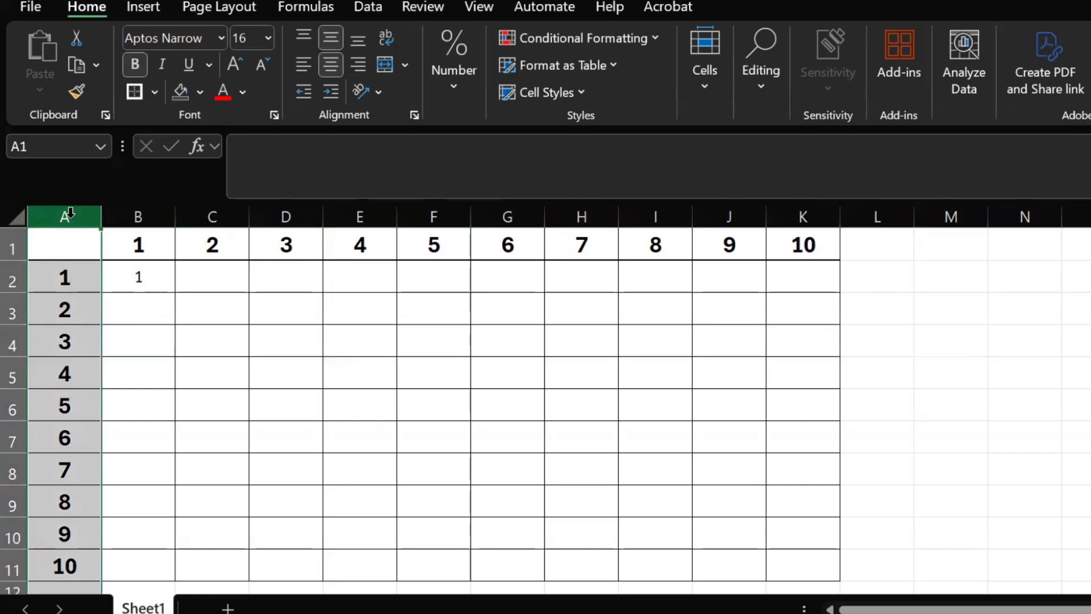
click(14, 277)
click(13, 310)
click(13, 342)
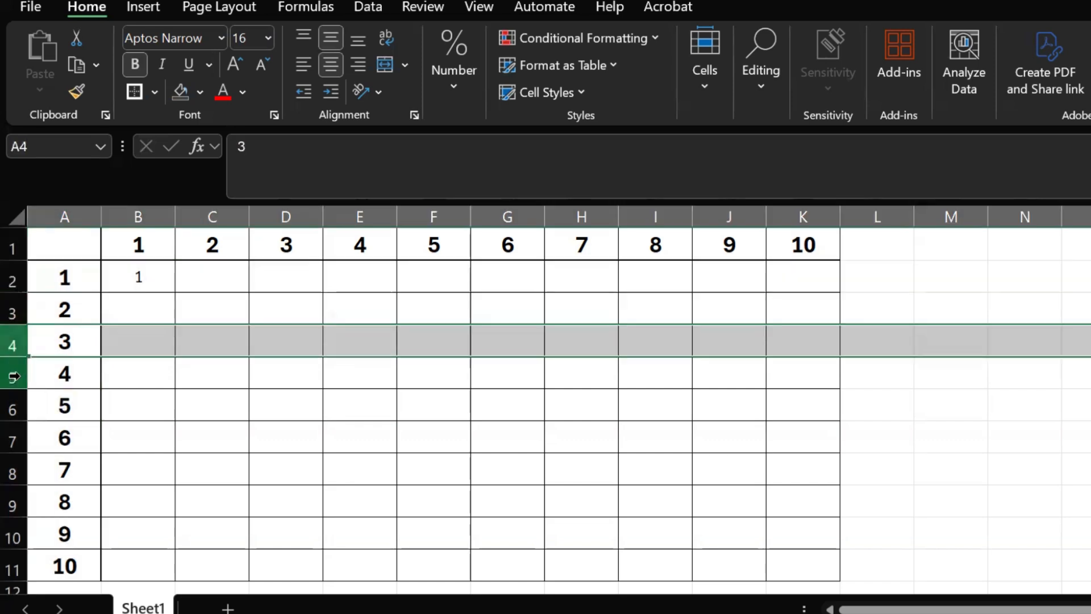
click(13, 374)
click(14, 405)
click(12, 438)
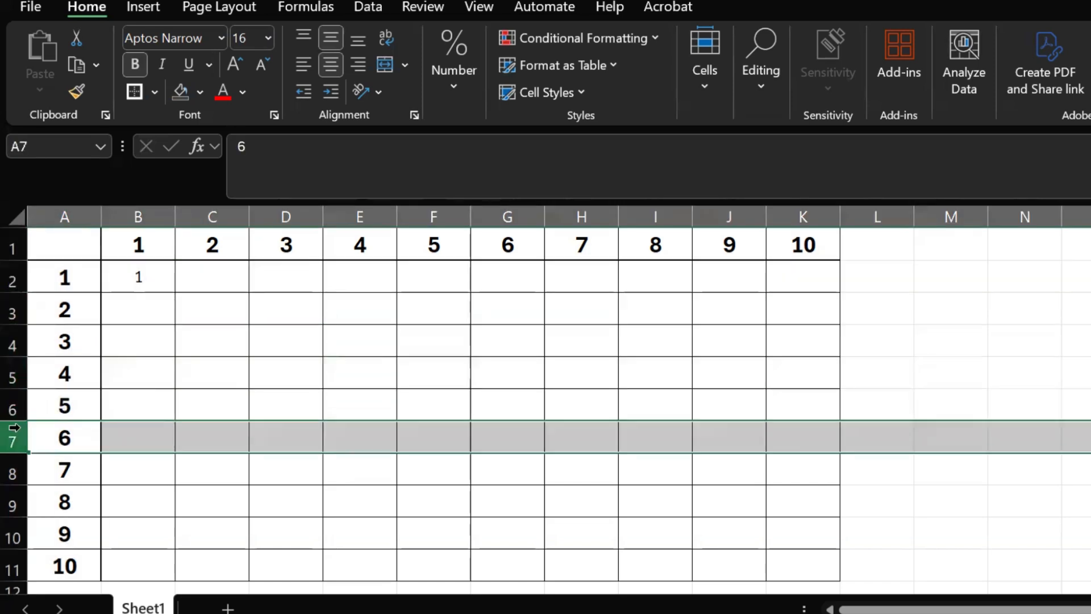
click(80, 212)
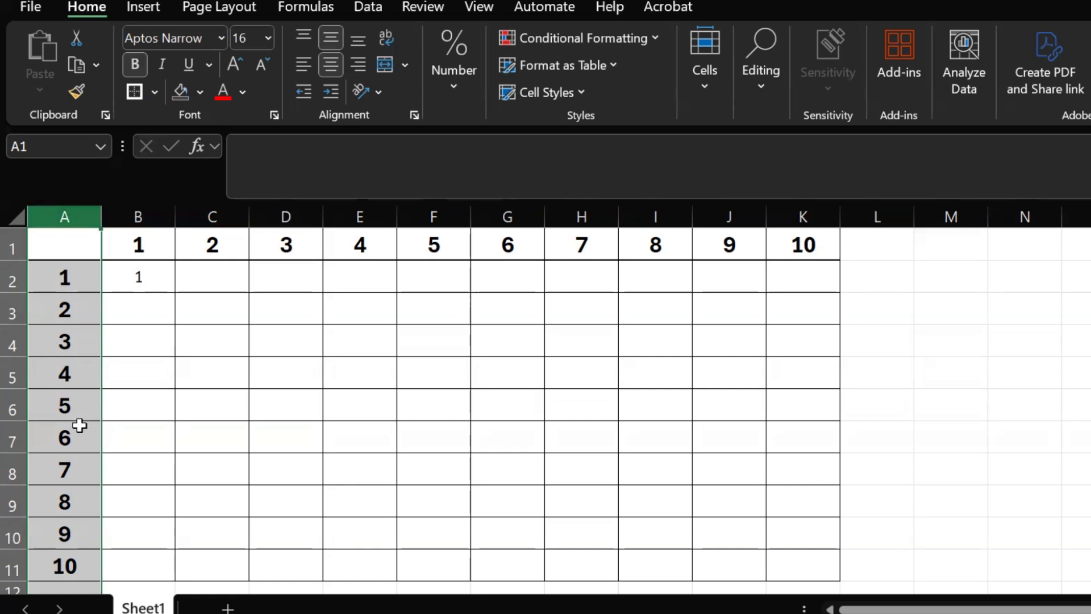
click(134, 281)
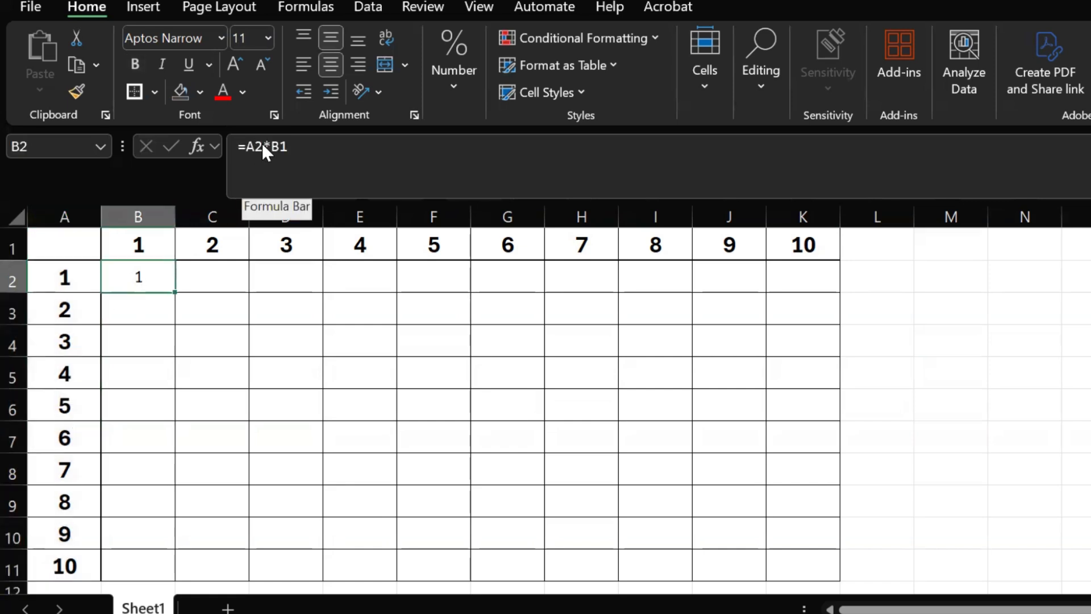
click(246, 145)
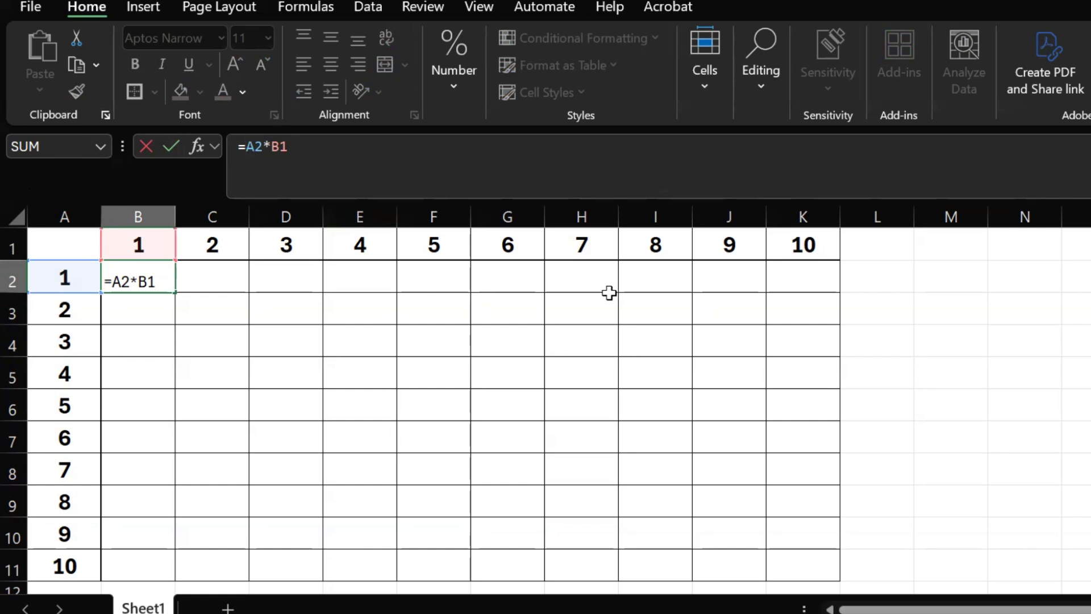
click(59, 211)
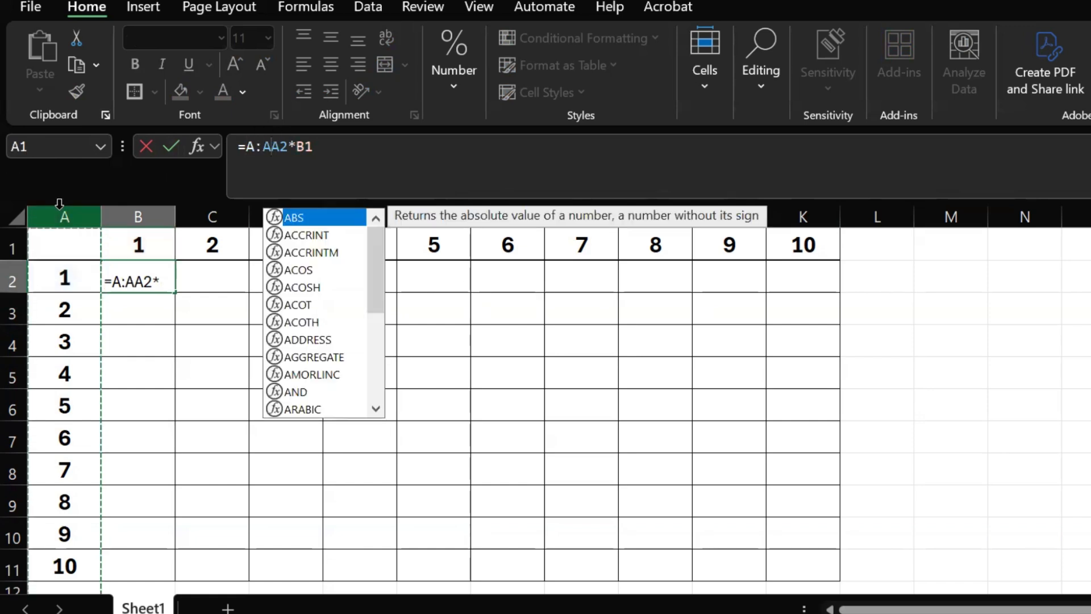
key(Escape)
key(Escape)
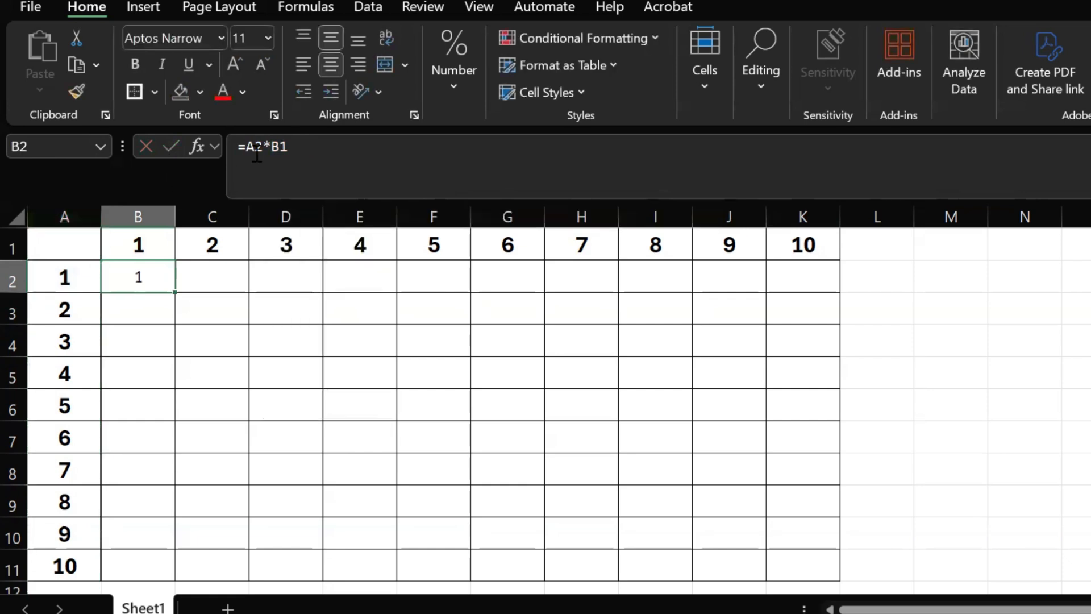
Lock column A in the B2 formula so it reads =$A2*B1.
click(250, 146)
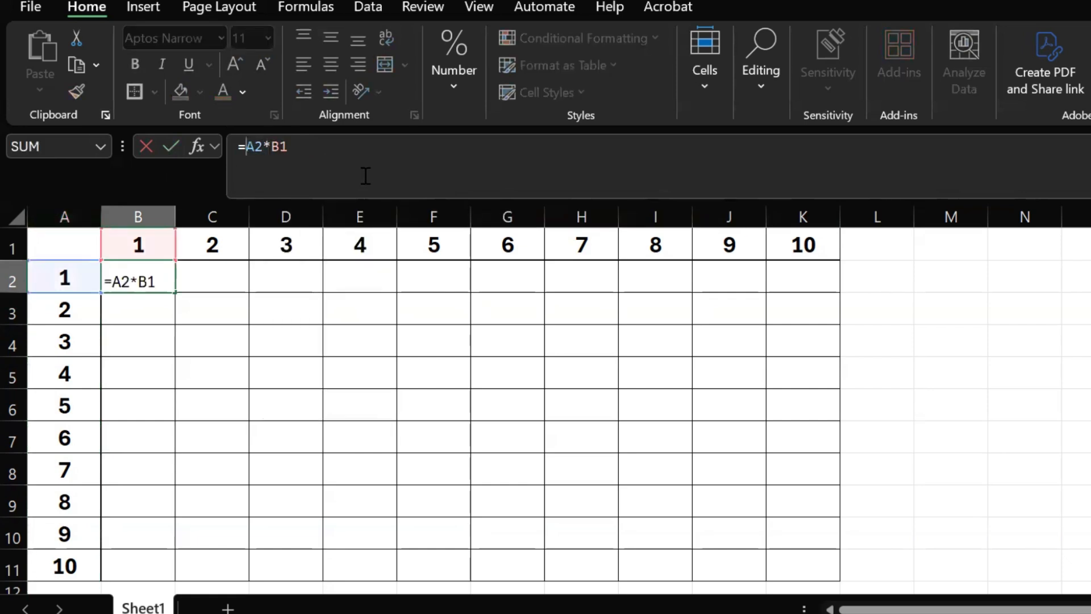
text($)
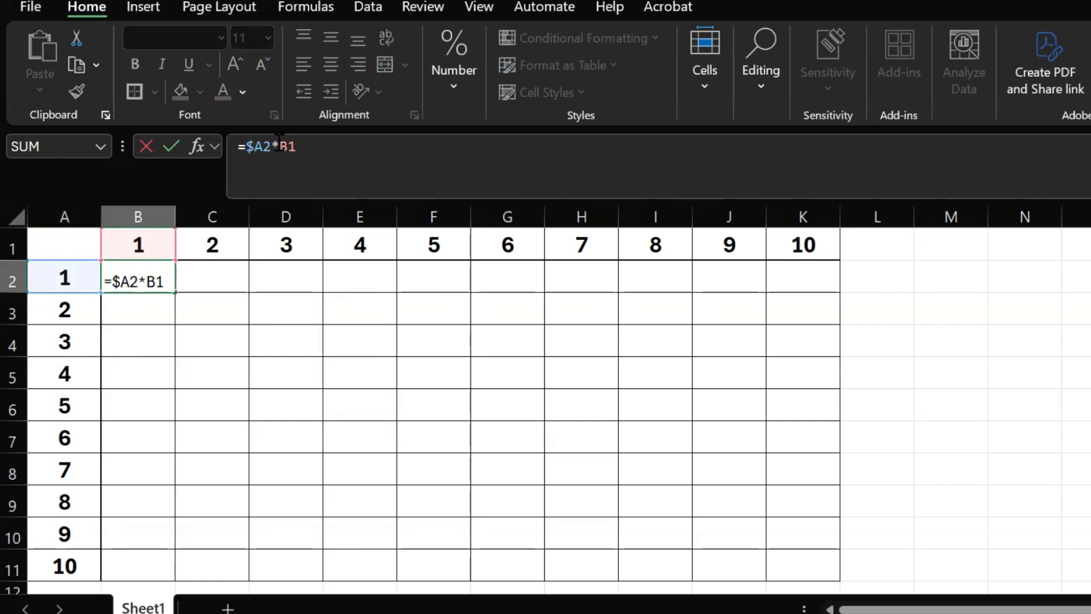
key(Return)
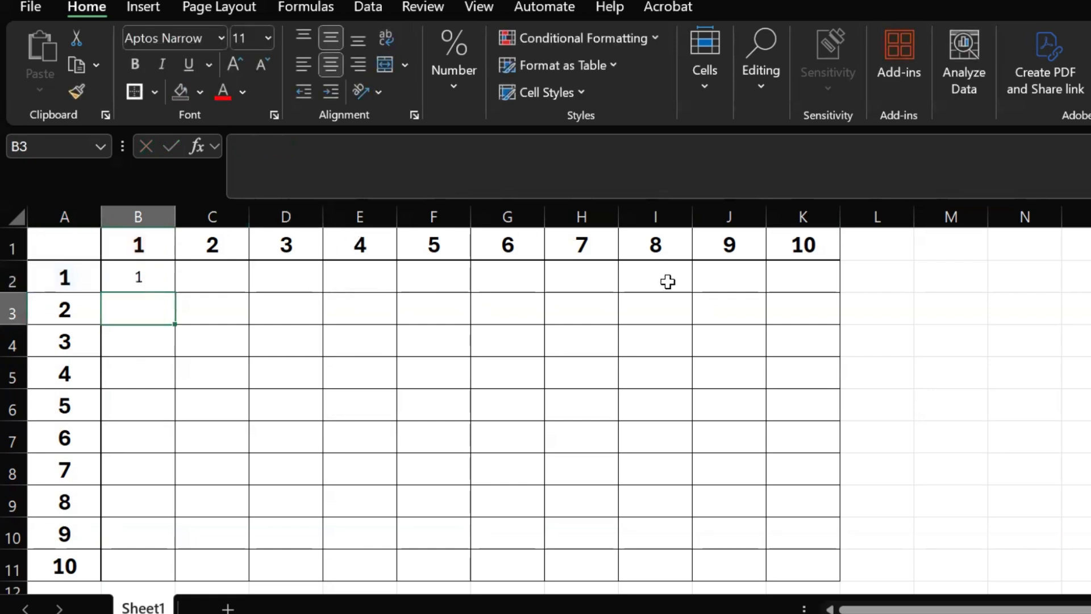
Examine the B2 formula and the header cells that the products in C2 and B5 need, including A2, A5 and B1.
click(132, 280)
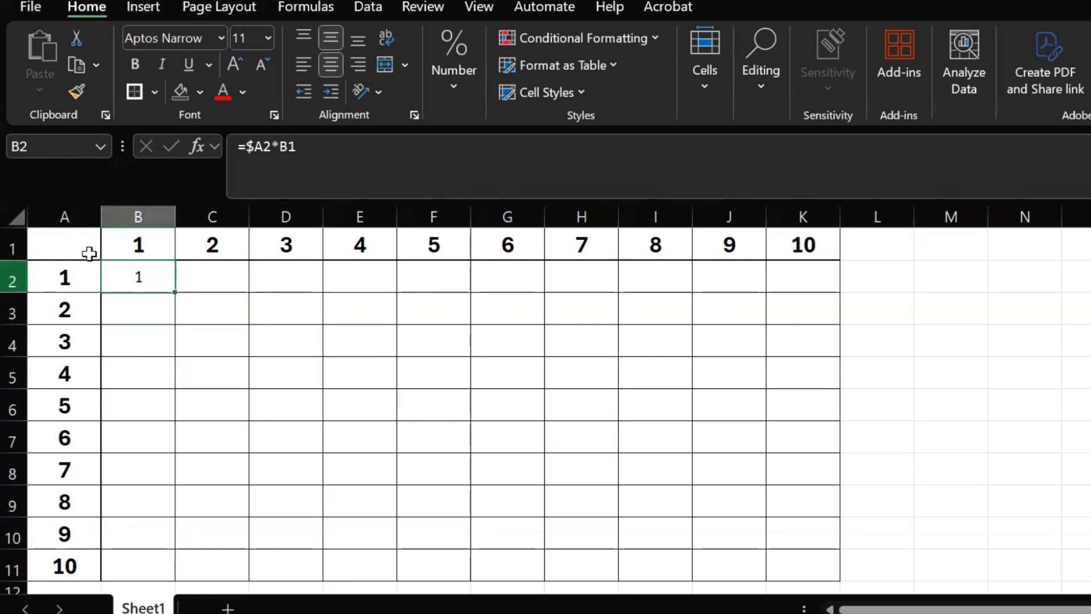
click(57, 286)
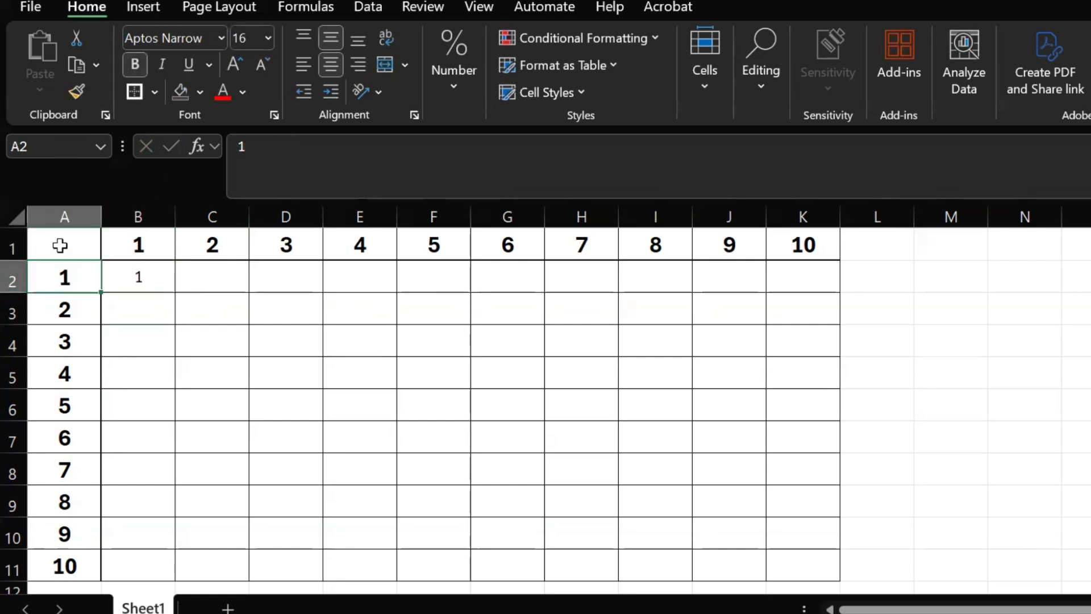
click(135, 246)
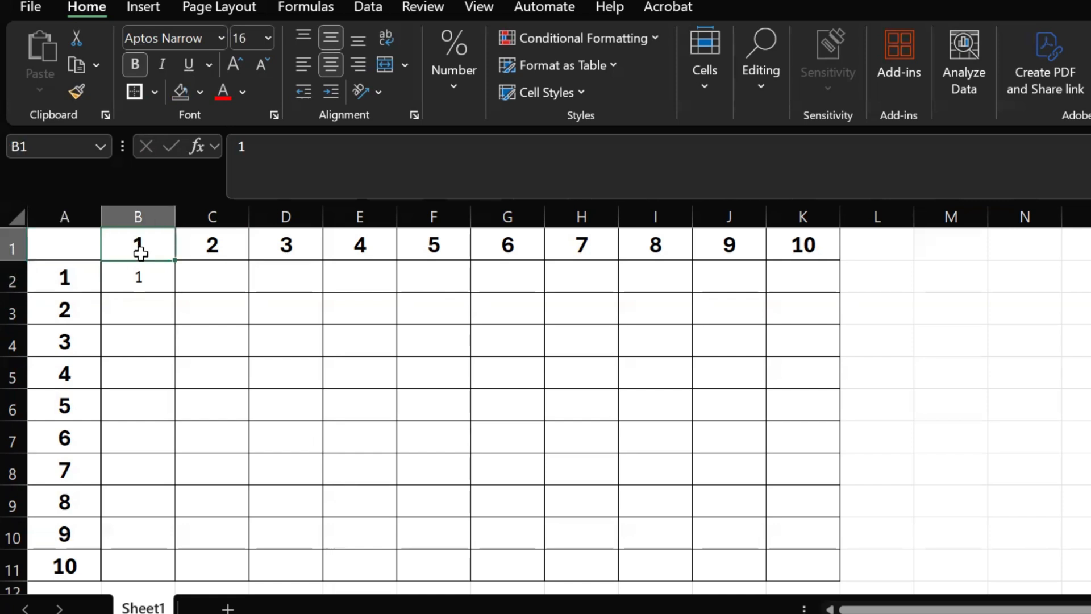
click(222, 273)
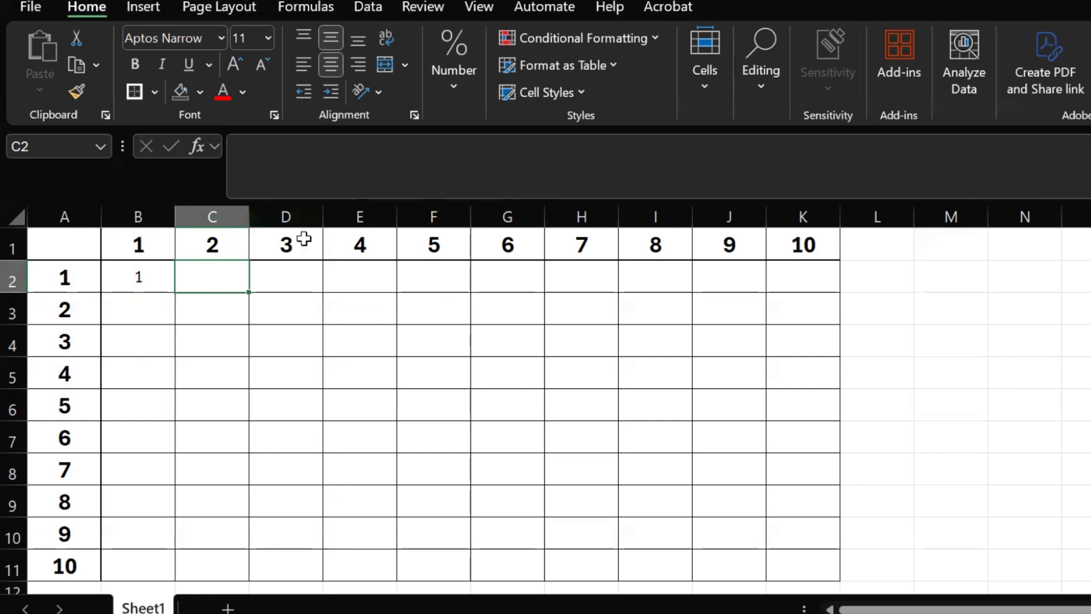
click(191, 379)
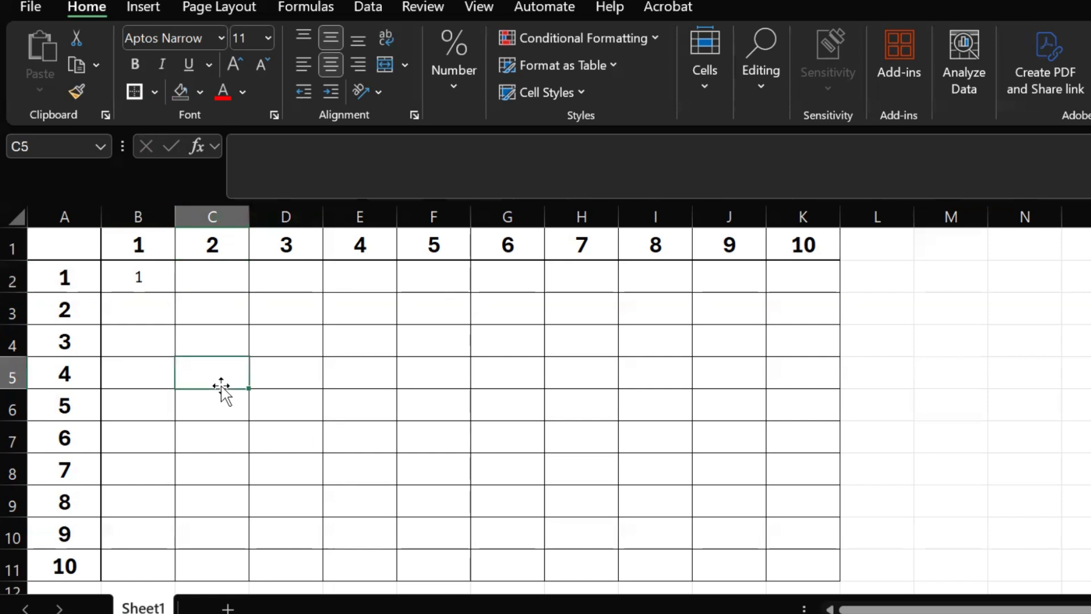
click(153, 375)
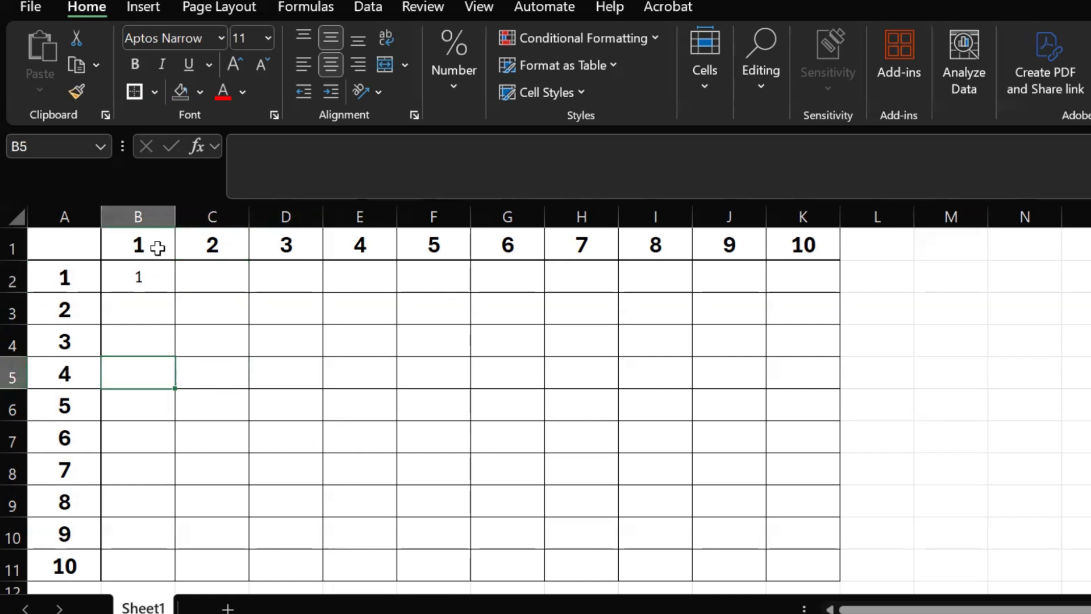
click(68, 371)
click(127, 248)
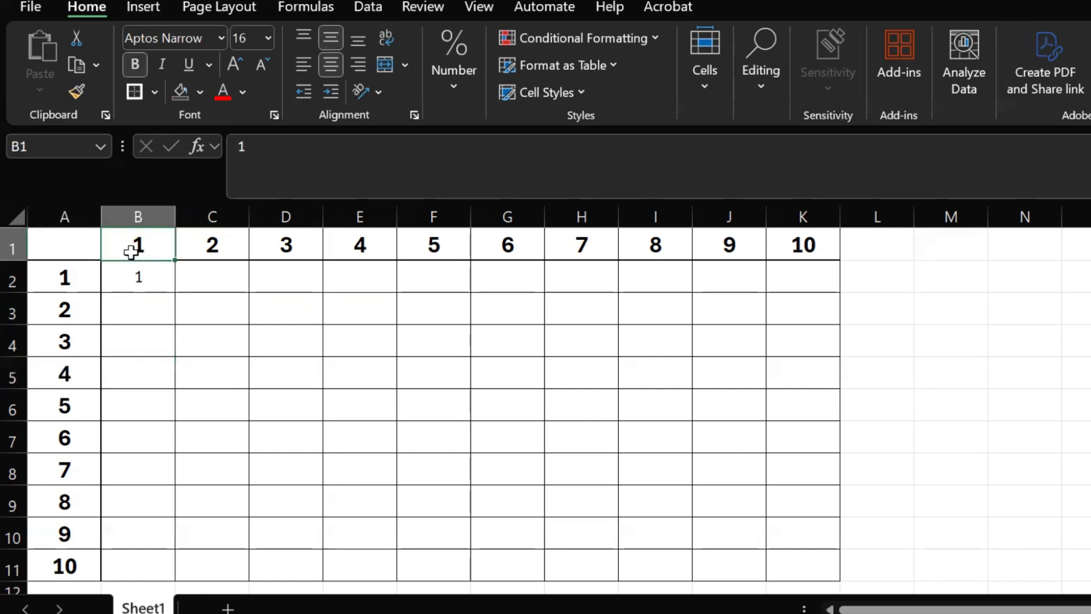
click(145, 375)
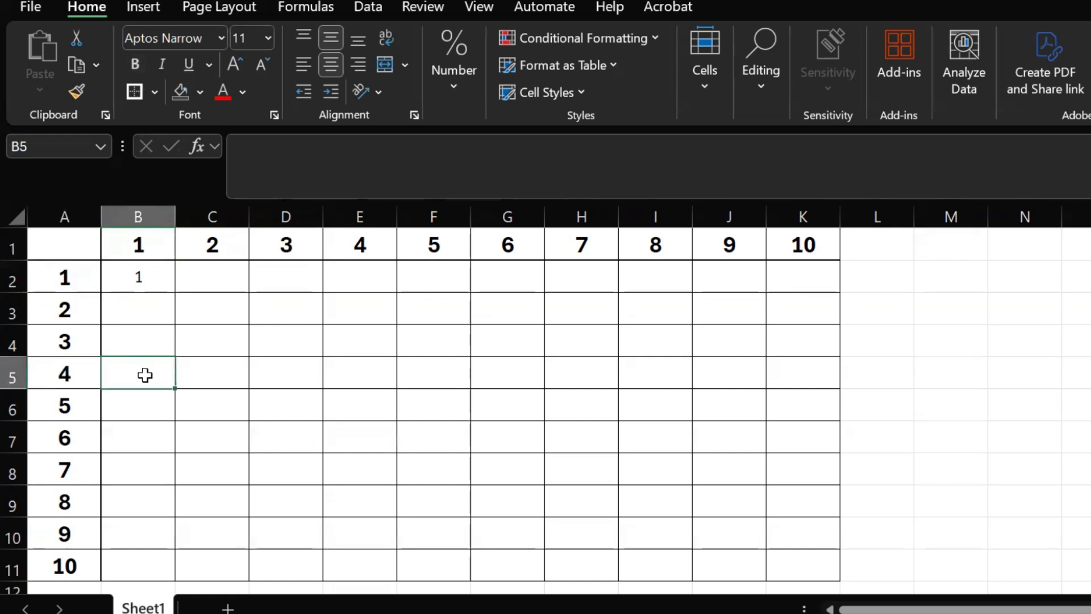
Examine which header cells the products along row 5 need, checking B5 through F5 against the row 5 header in column A.
click(199, 374)
click(263, 376)
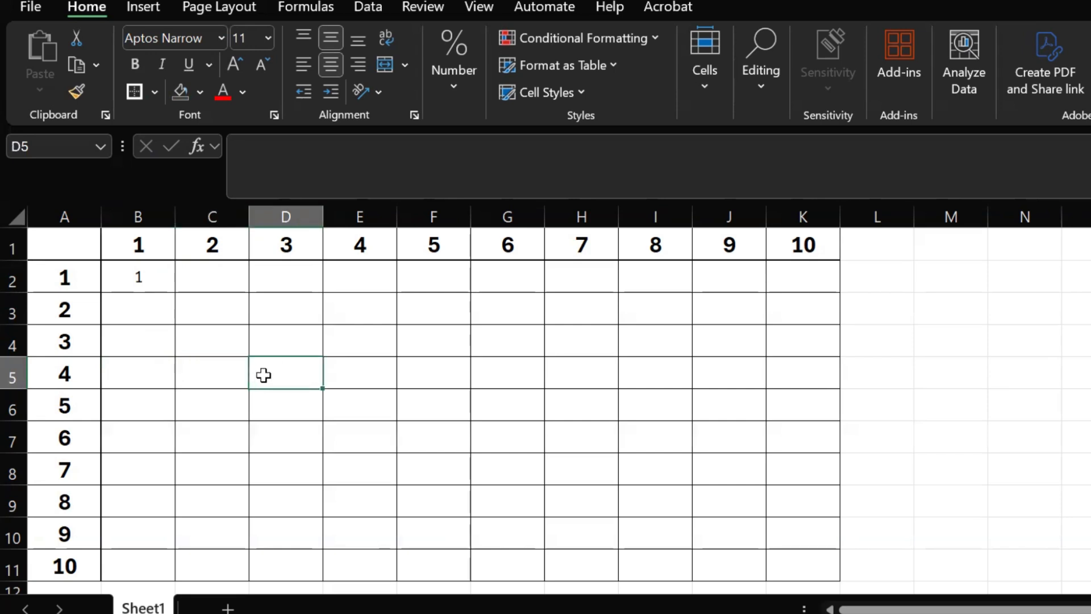
click(348, 371)
click(415, 373)
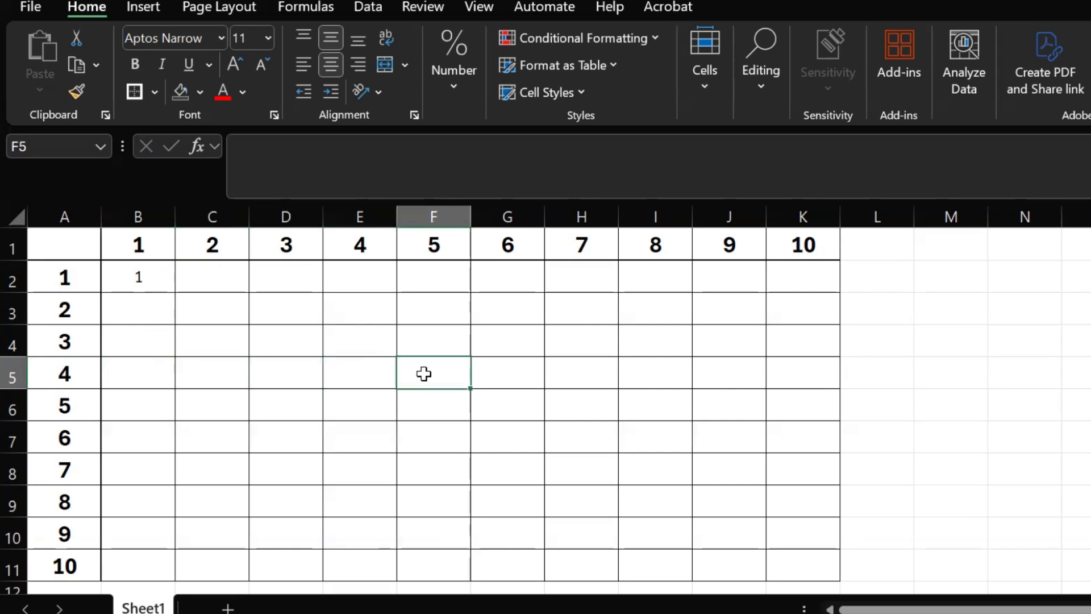
click(157, 378)
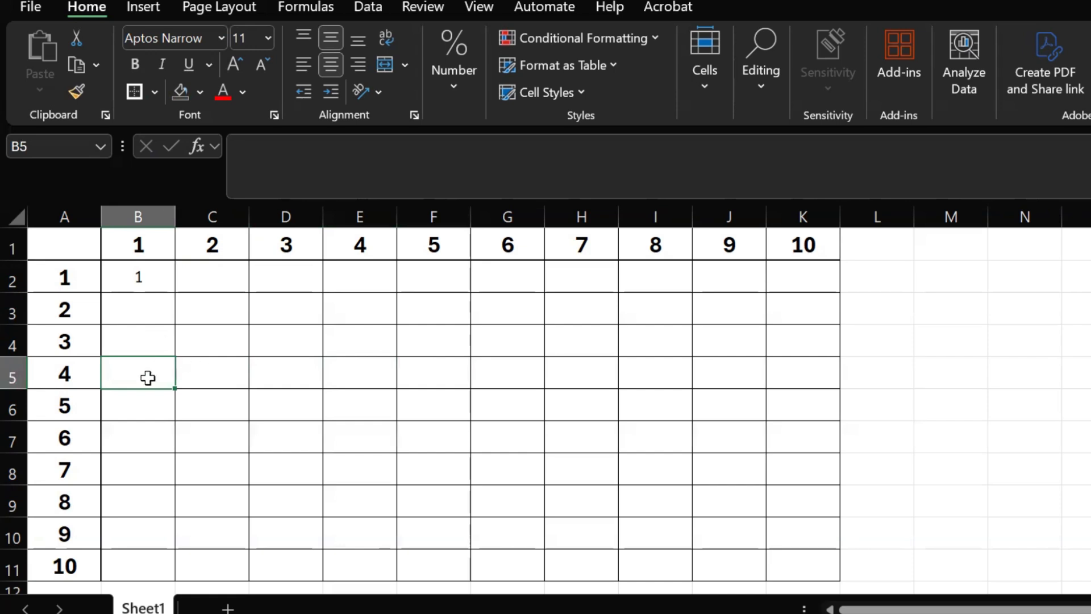
click(216, 375)
click(291, 368)
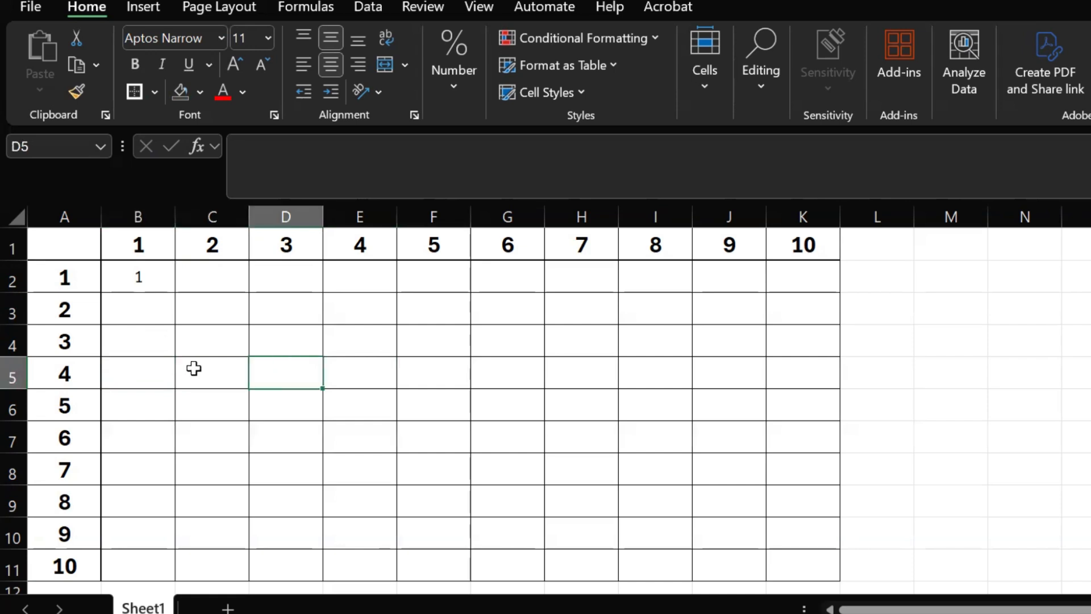
click(14, 374)
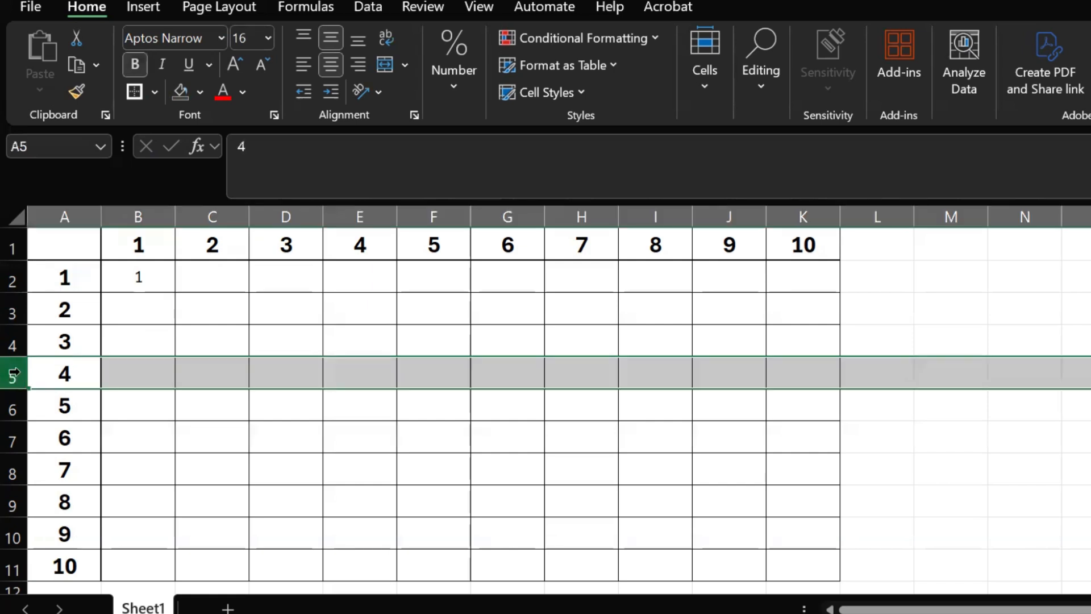
click(207, 381)
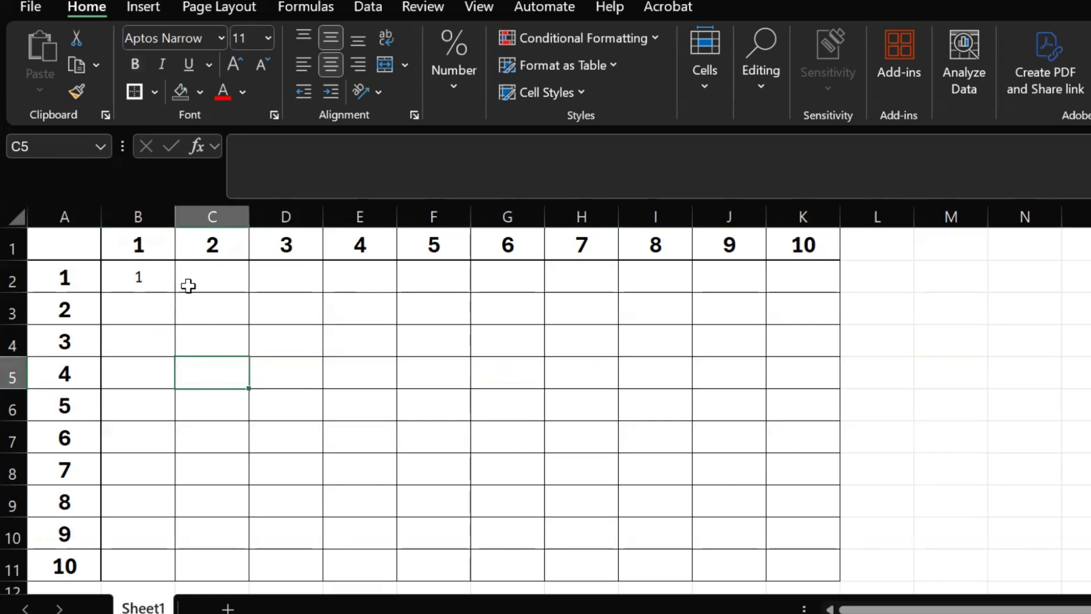
Examine which part of the column-header reference in the B2 formula has to vary, checking C2 and D2 against row 1.
click(155, 278)
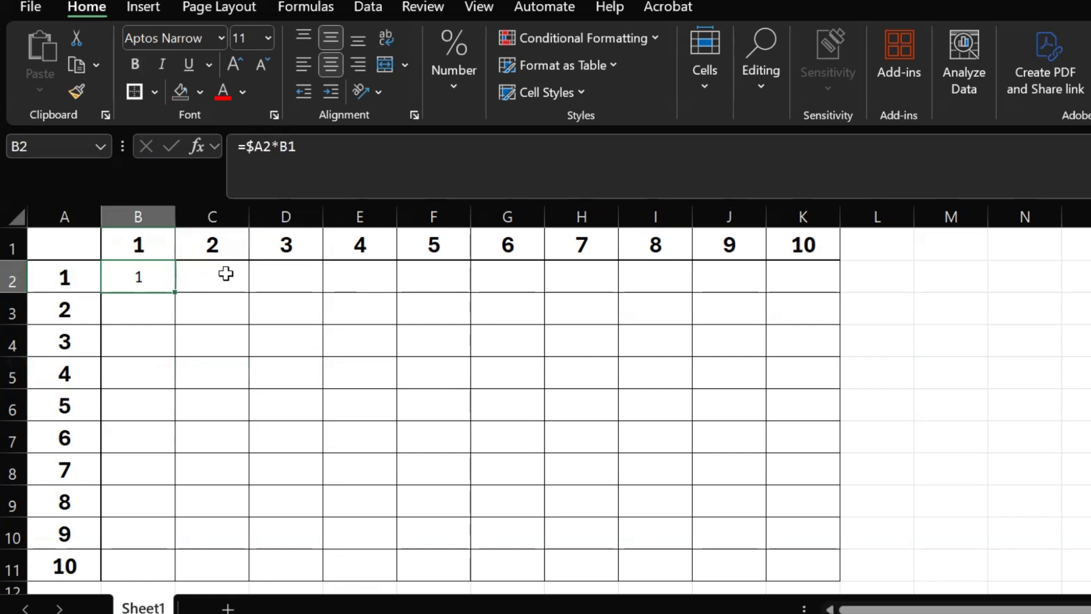
click(226, 270)
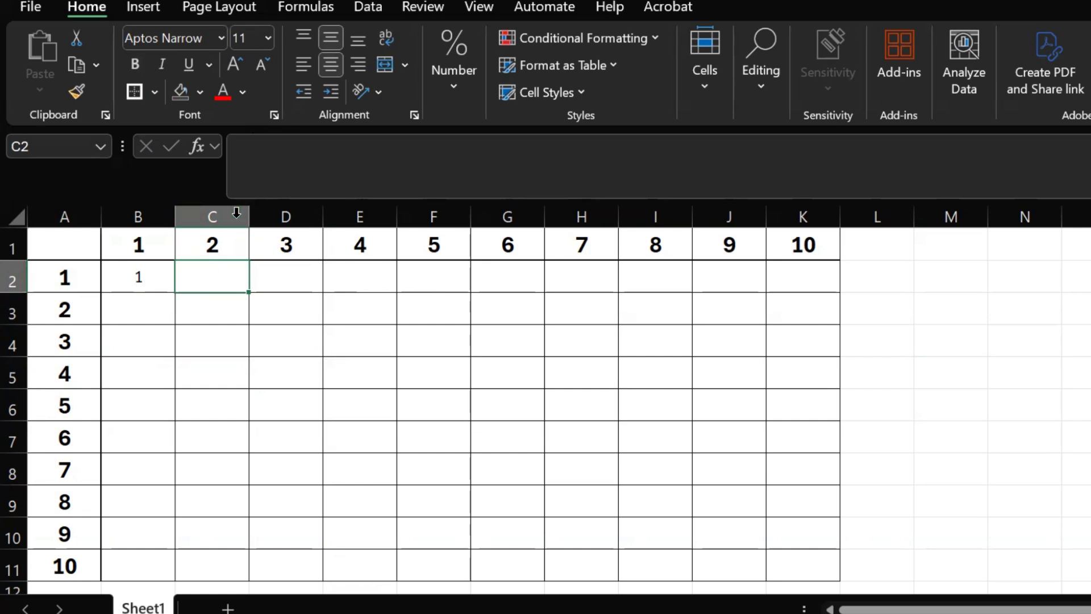
click(288, 266)
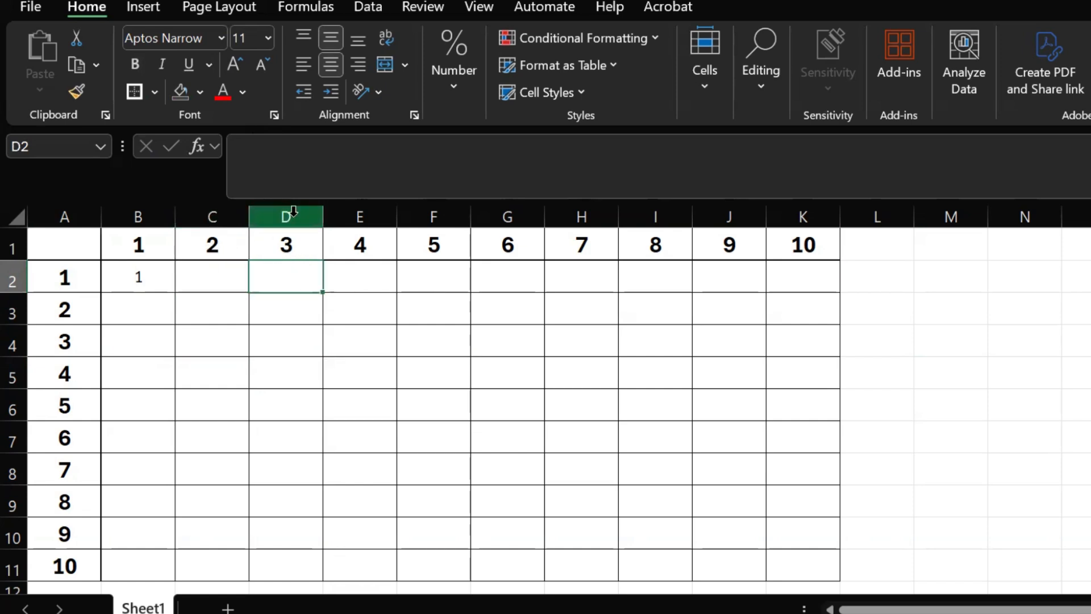
click(311, 244)
click(216, 274)
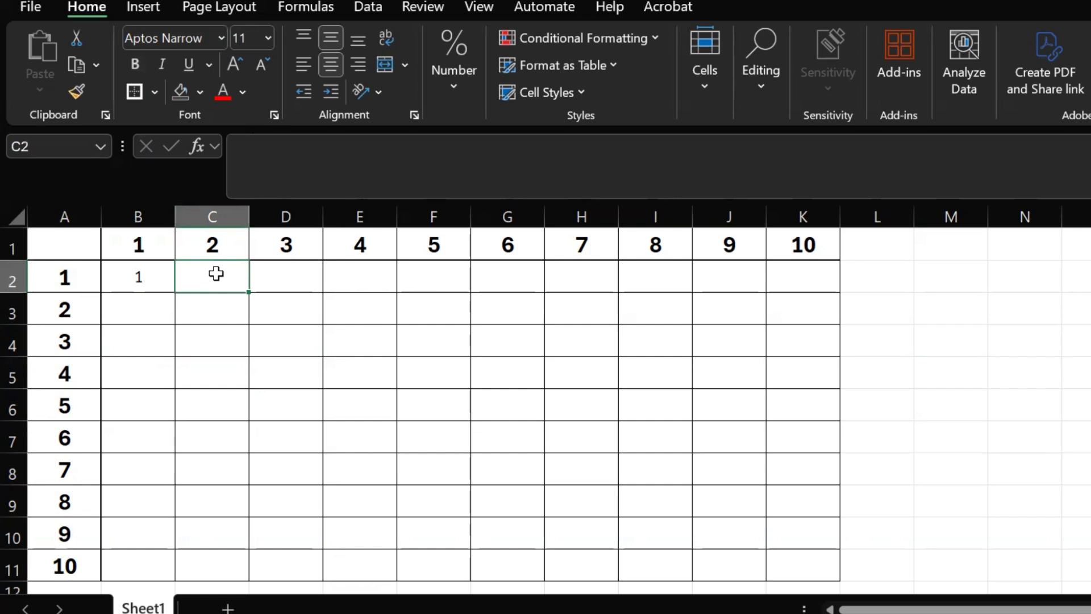
Lock row 1 in the B2 formula so it reads =$A2*B$1.
click(128, 283)
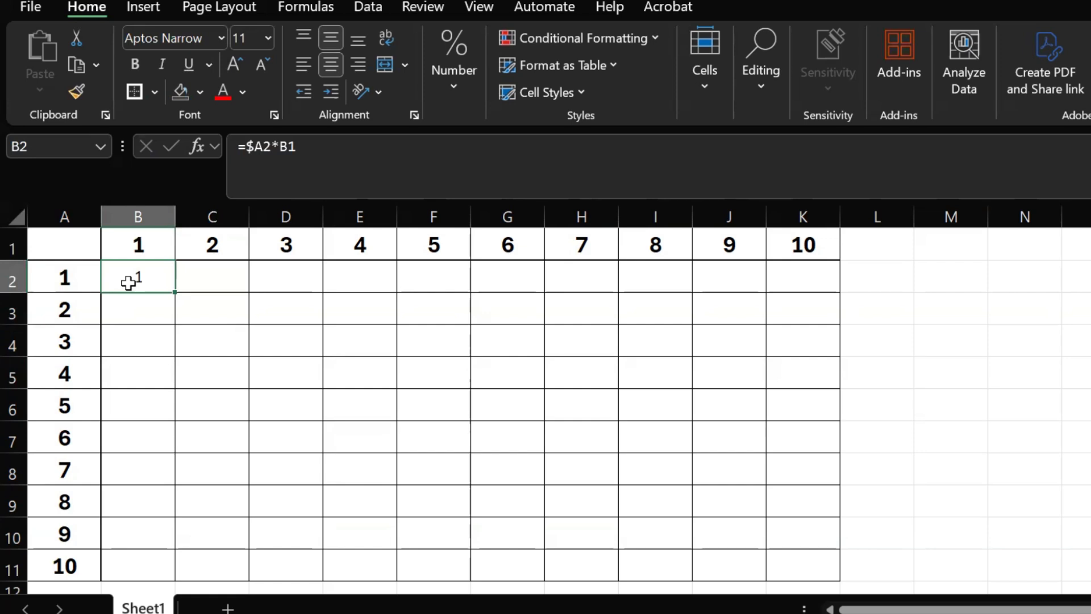
click(293, 147)
mouse_move(291, 146)
mouse_down()
mouse_move(341, 168)
mouse_move(351, 159)
mouse_move(288, 149)
mouse_up()
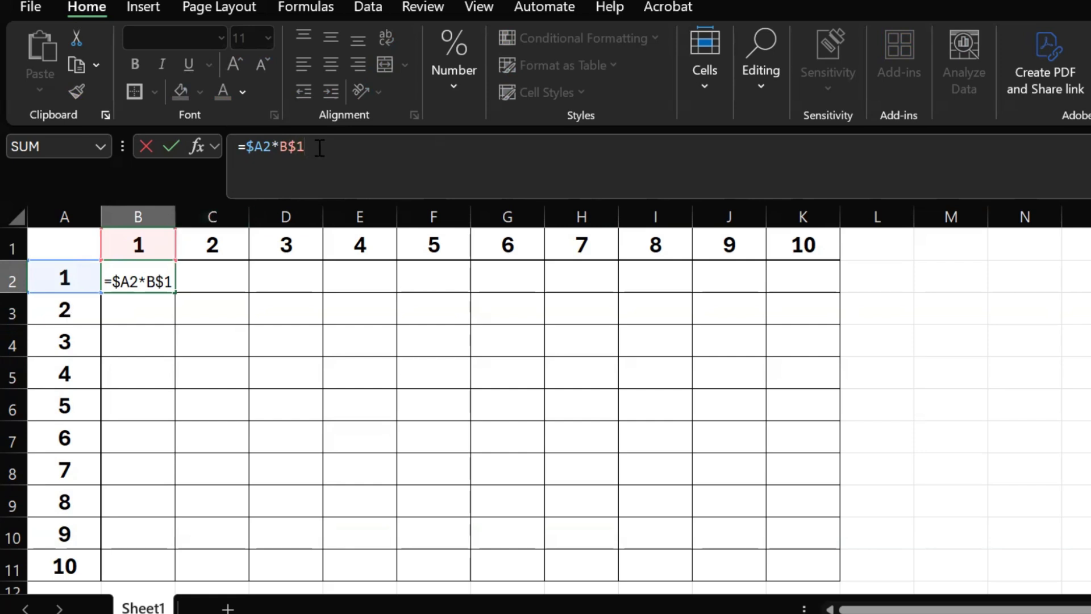
key(Return)
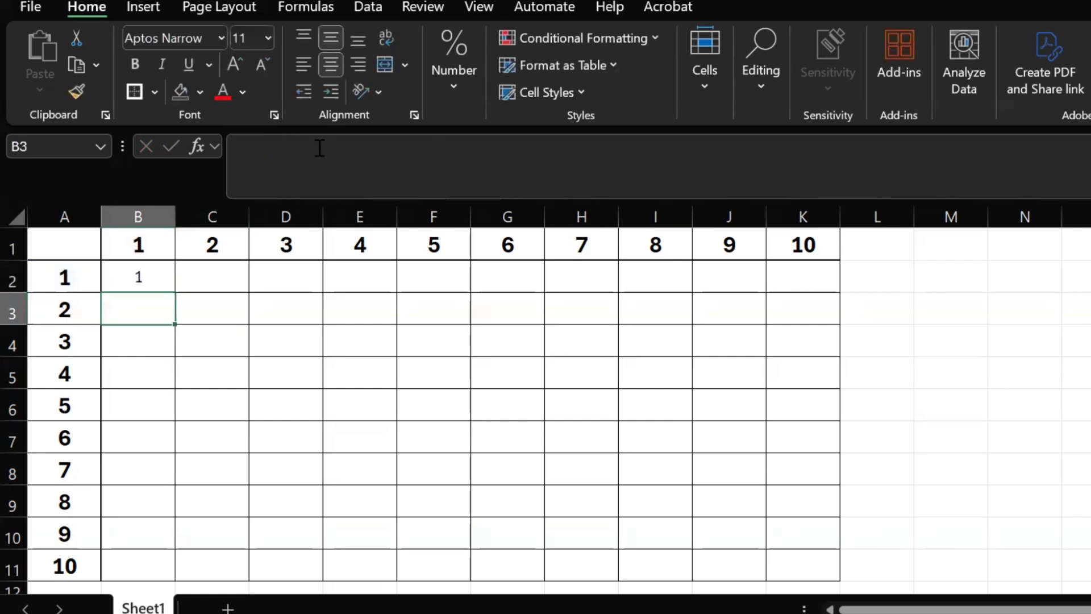
Fill the B2 formula across and down the whole grid, covering B2 to K11.
click(162, 280)
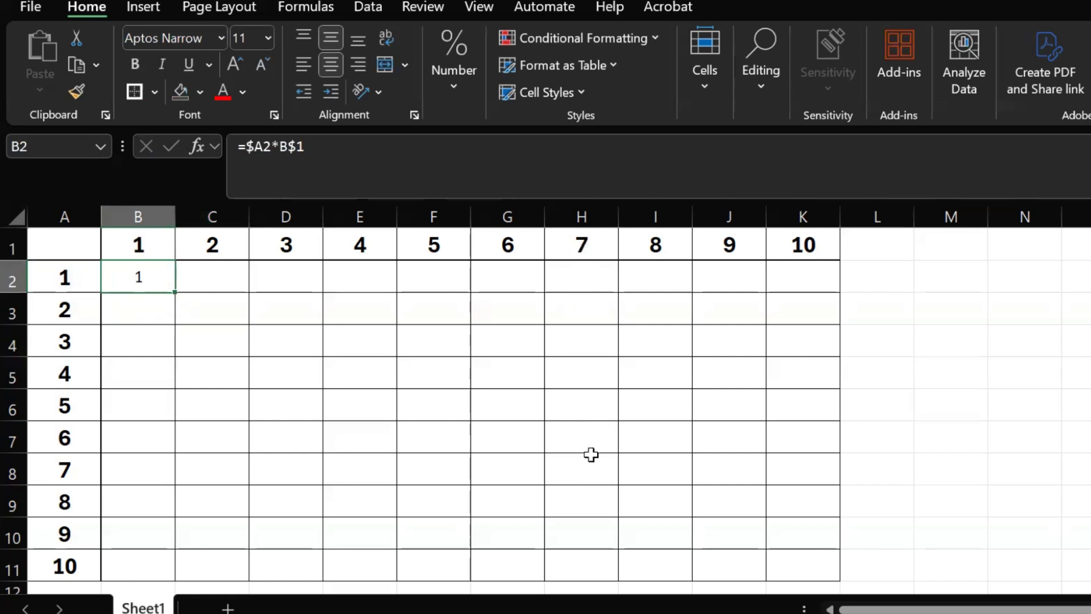
click(580, 409)
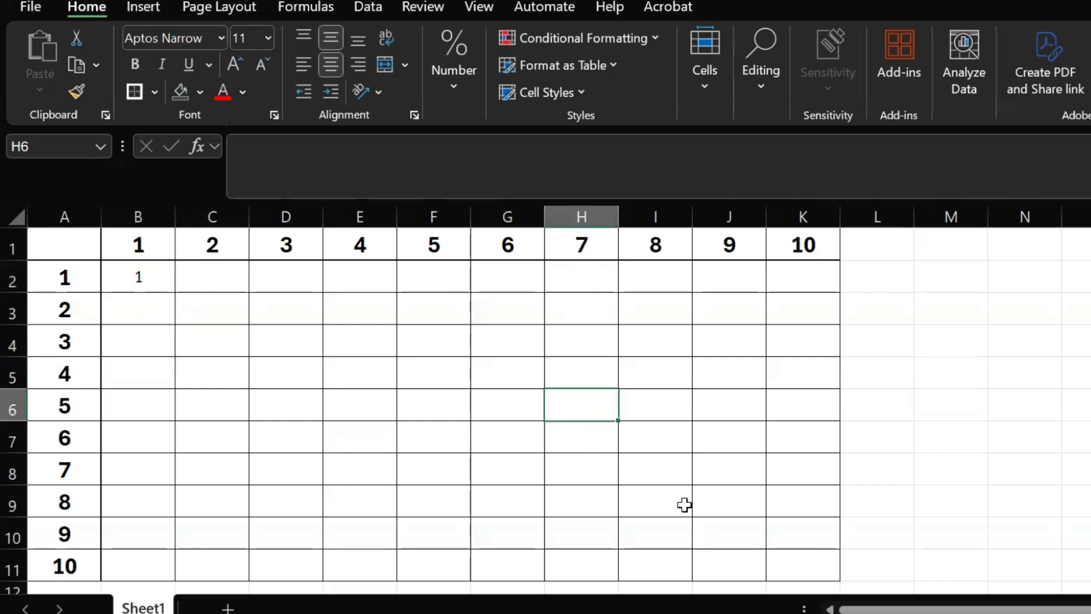
click(797, 558)
click(168, 281)
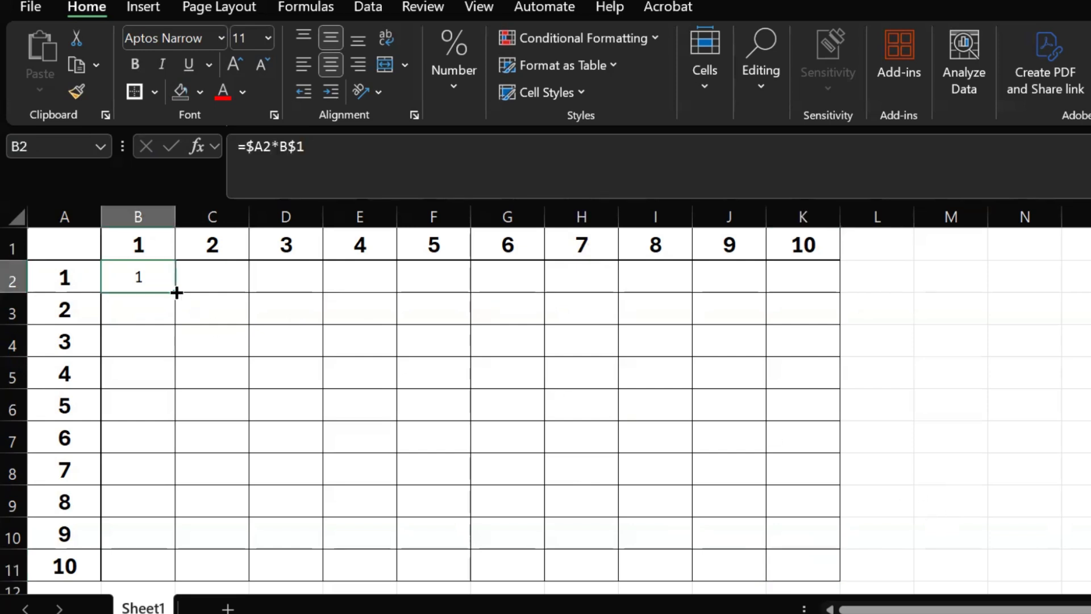
drag(177, 291, 882, 556)
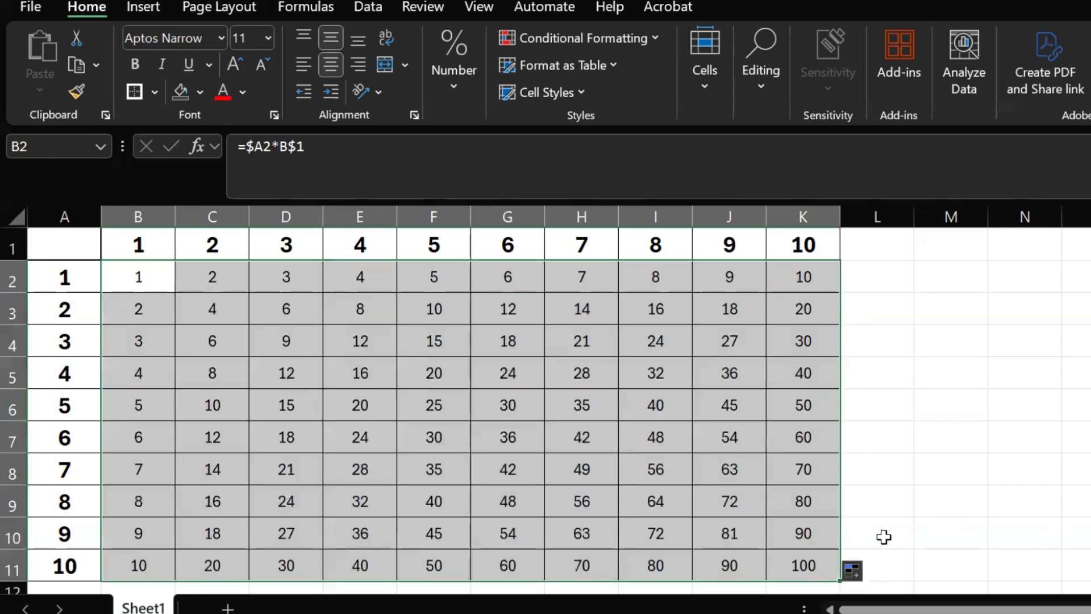
click(889, 387)
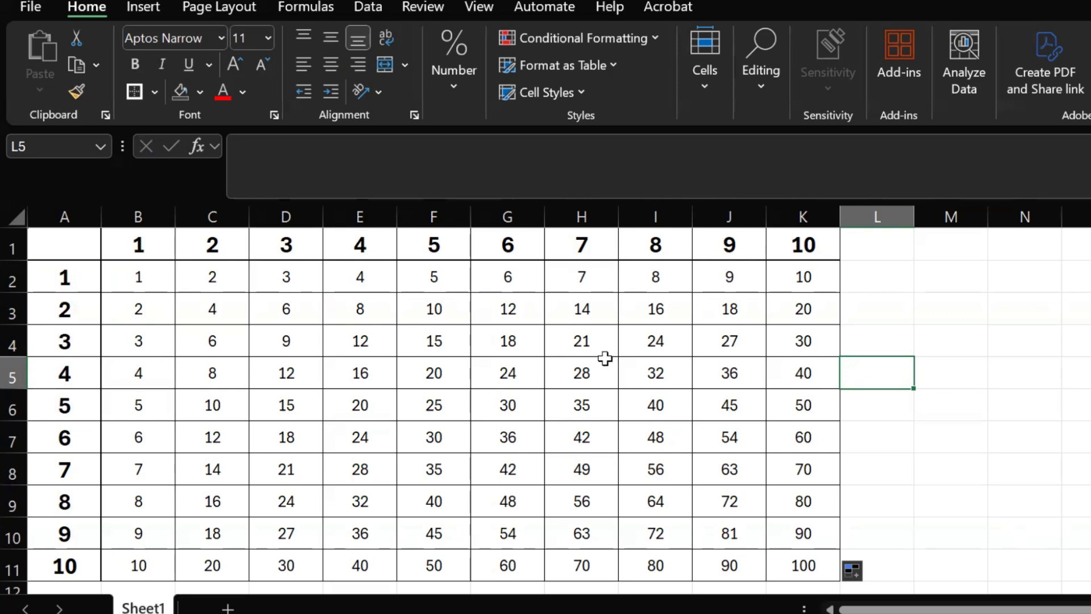
Examine how the filled formulas refer to the headers in column A and row 1, checking B2, D4 and F5.
click(76, 217)
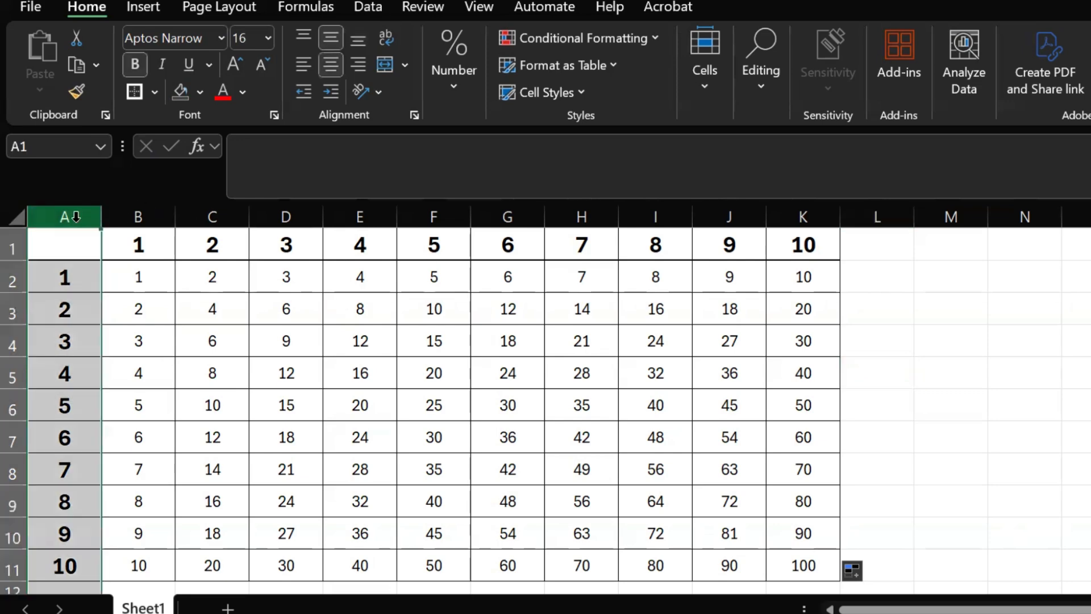
click(67, 279)
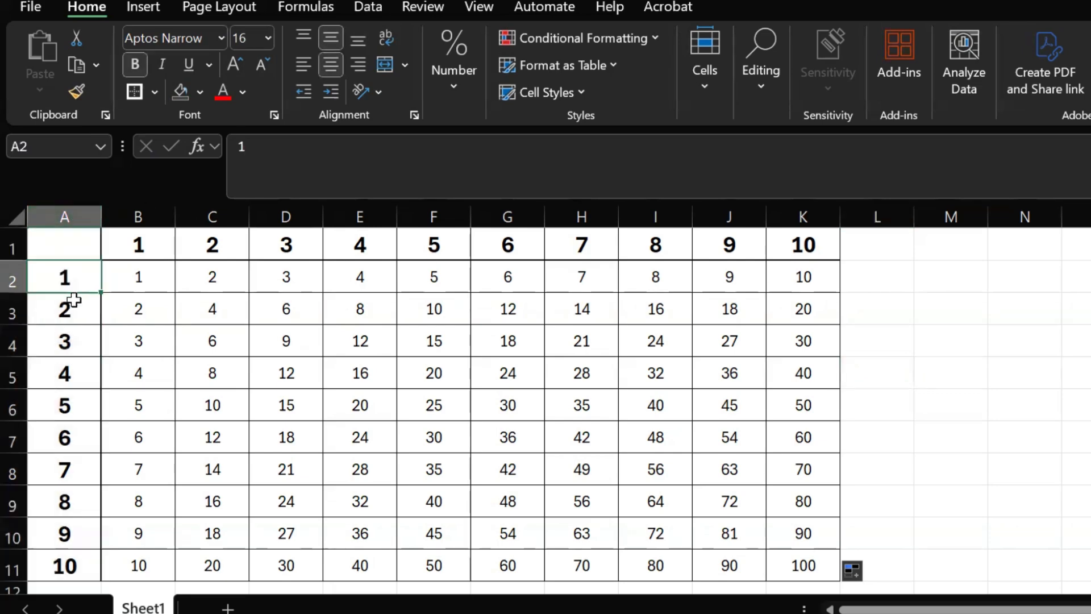
click(75, 316)
click(77, 372)
click(76, 405)
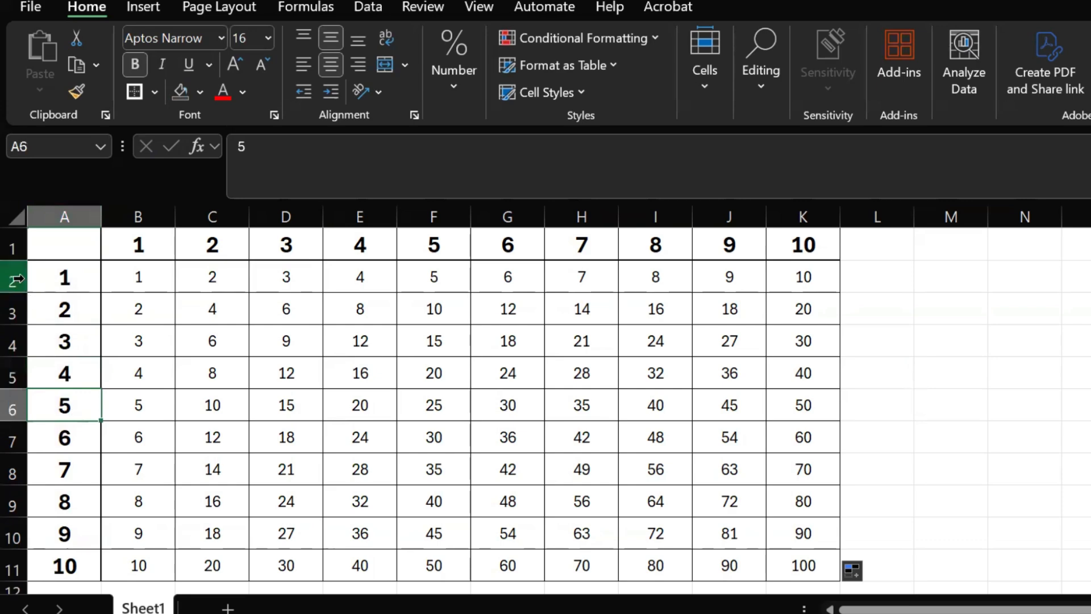
click(15, 251)
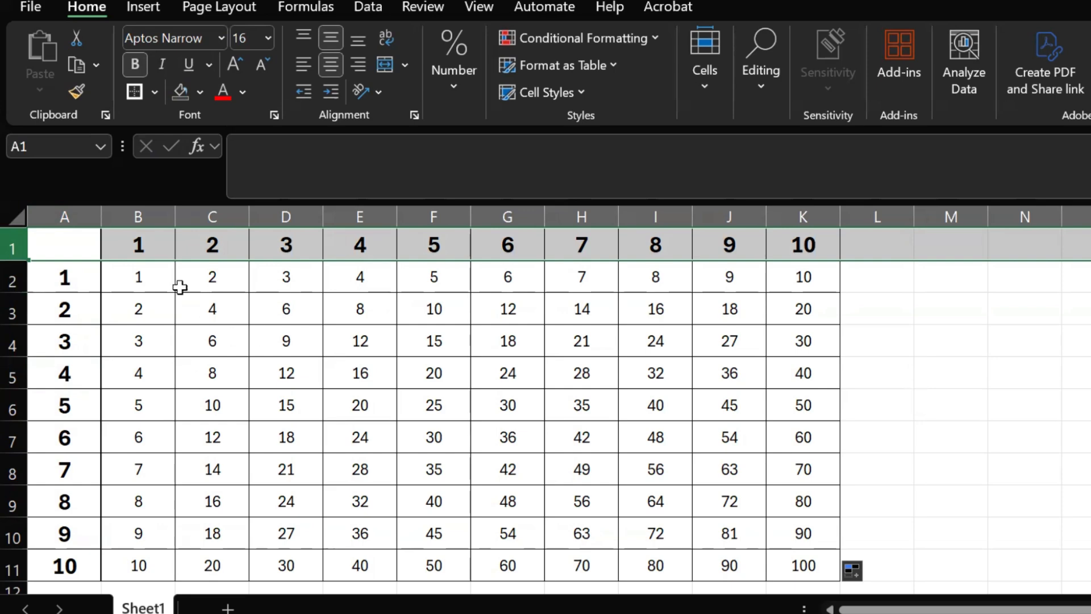
click(141, 273)
click(305, 346)
click(450, 369)
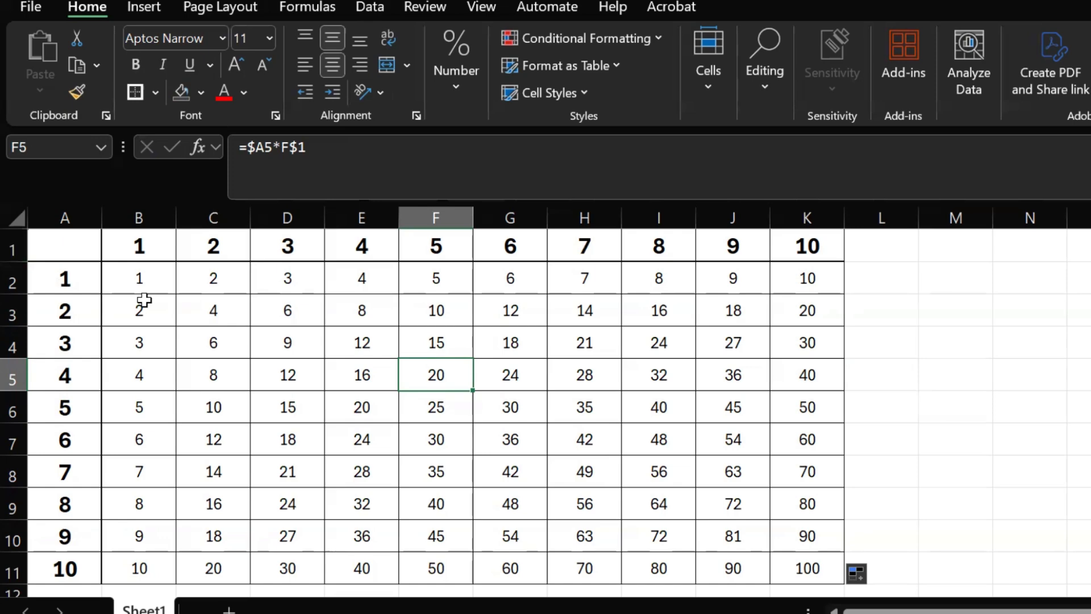
Change the B2 formula to =($A2*B$1)+4.
click(150, 280)
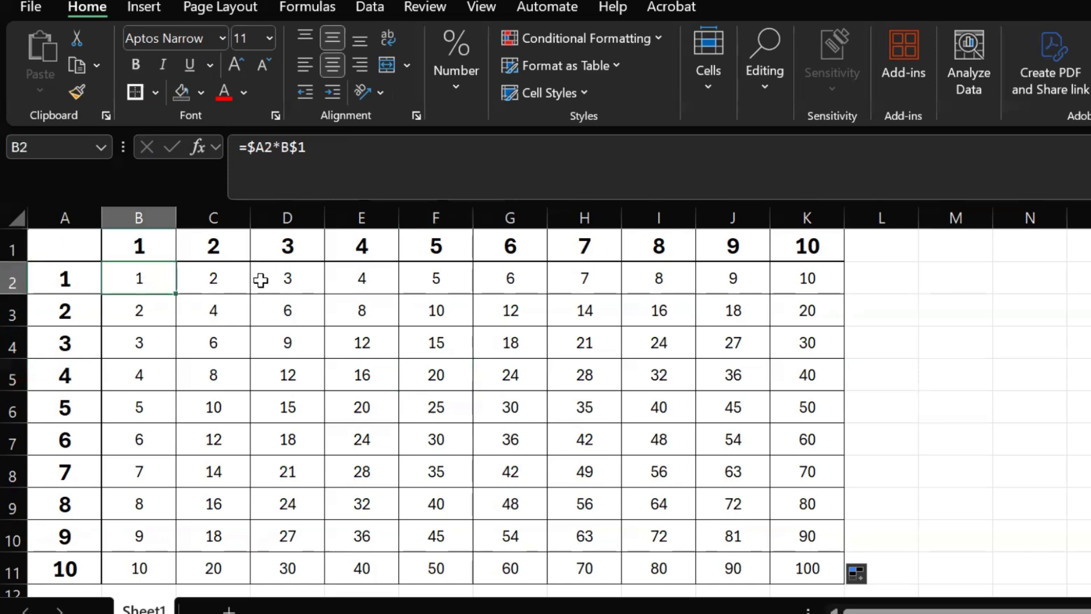
click(318, 154)
text())
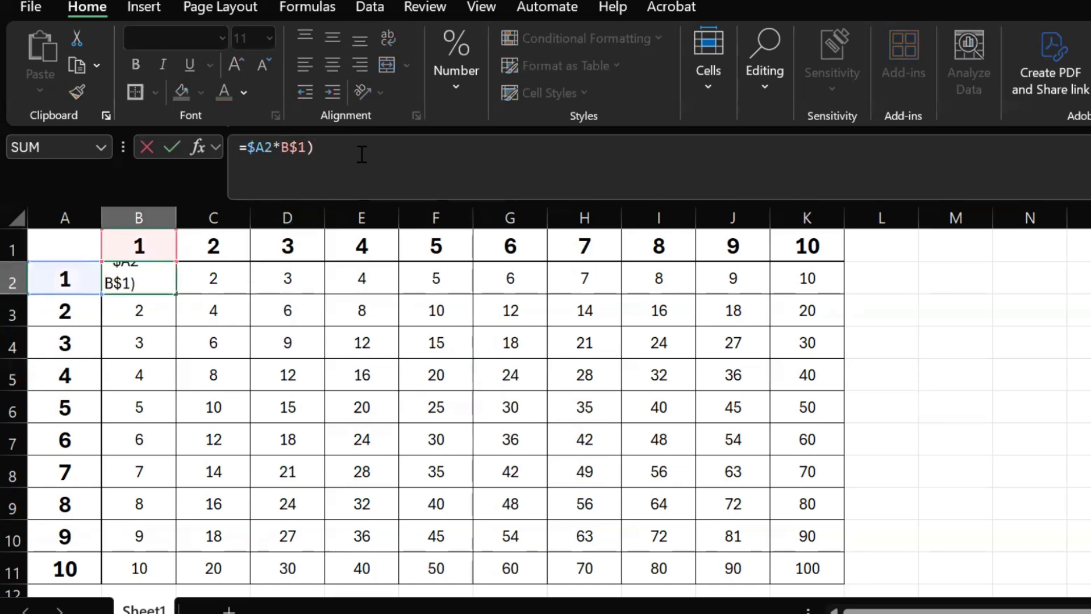
key(Left)
key(Left)
key(Left)
key(Left)
key(Left)
key(Left)
key(Left)
key(Left)
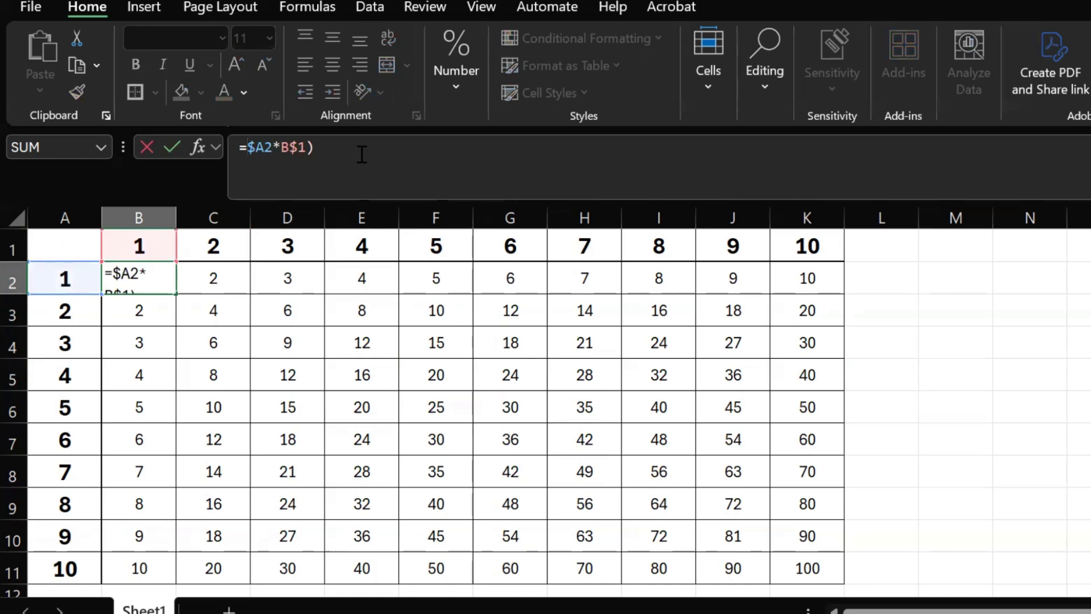
text(()
key(End)
text(_)
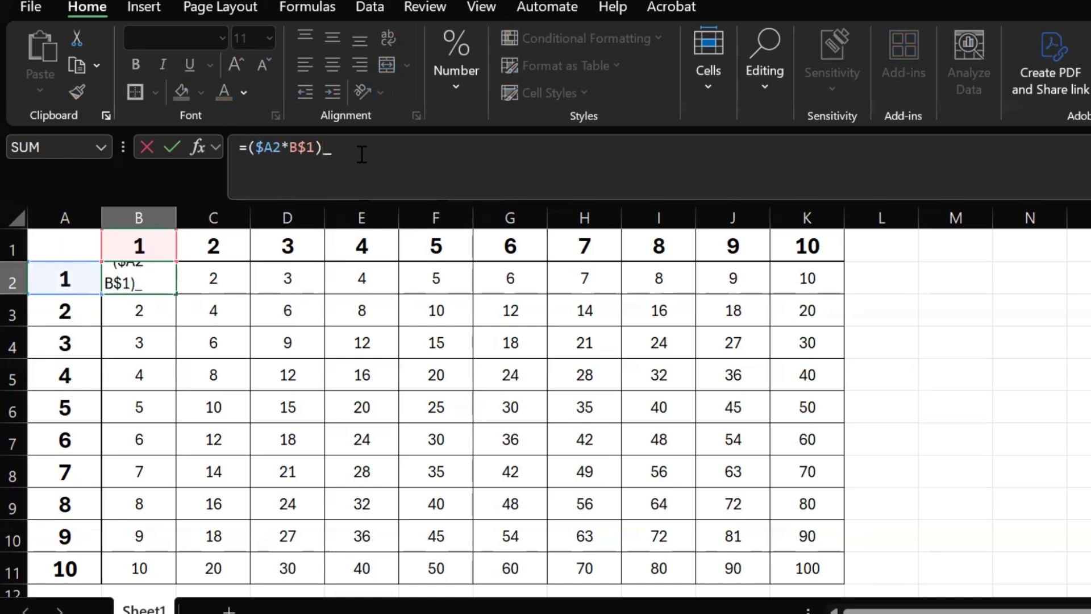
key(BackSpace)
text(+4)
key(Return)
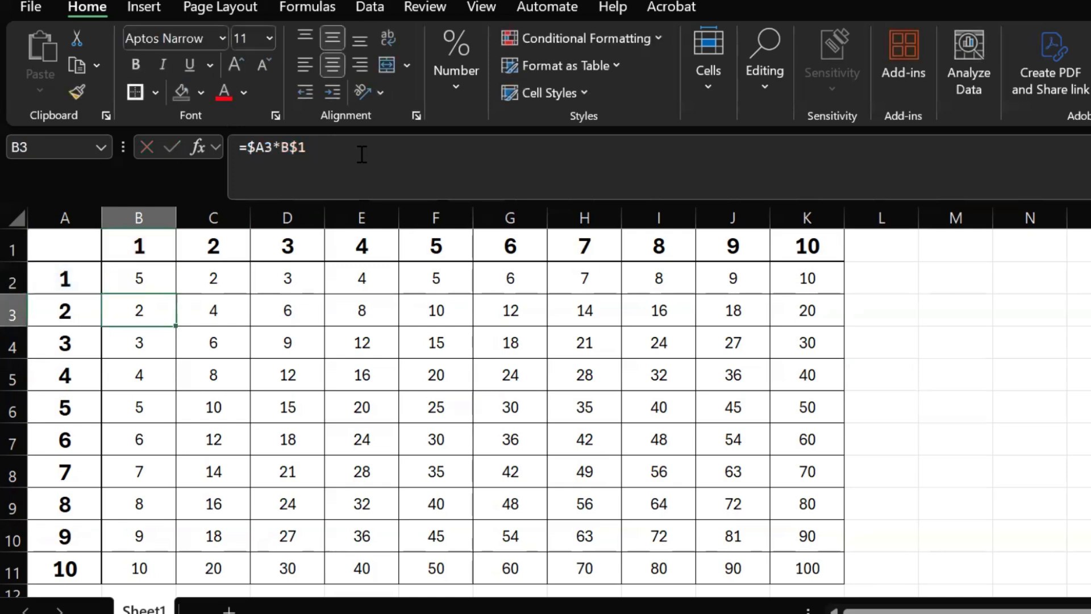
Fill the revised B2 formula across and down to K11, and check the formula in K11.
click(131, 280)
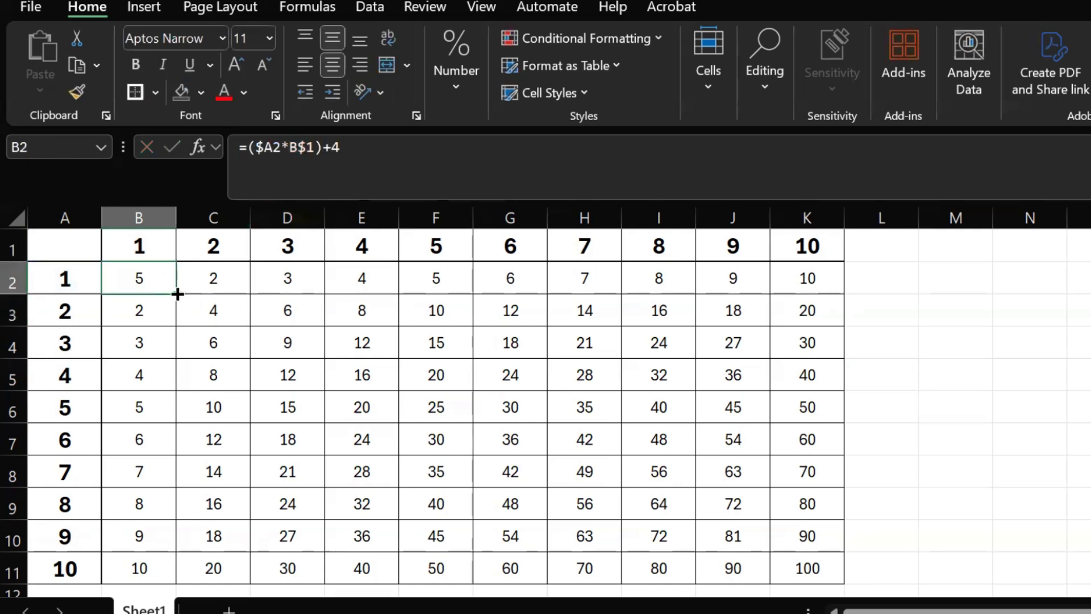
drag(176, 293, 824, 531)
scroll(887, 500, up, 1)
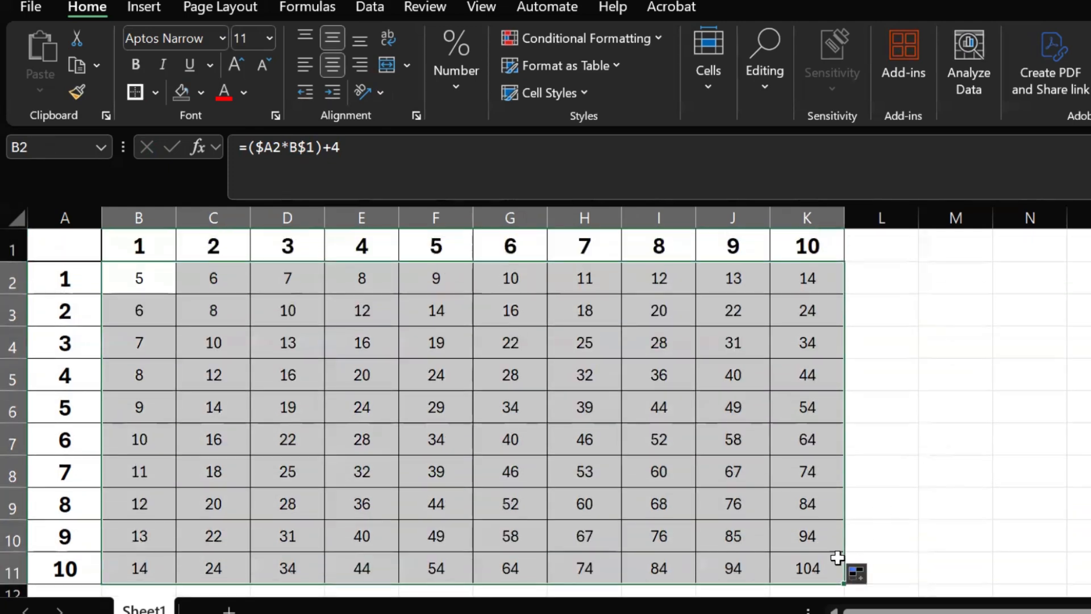
click(831, 565)
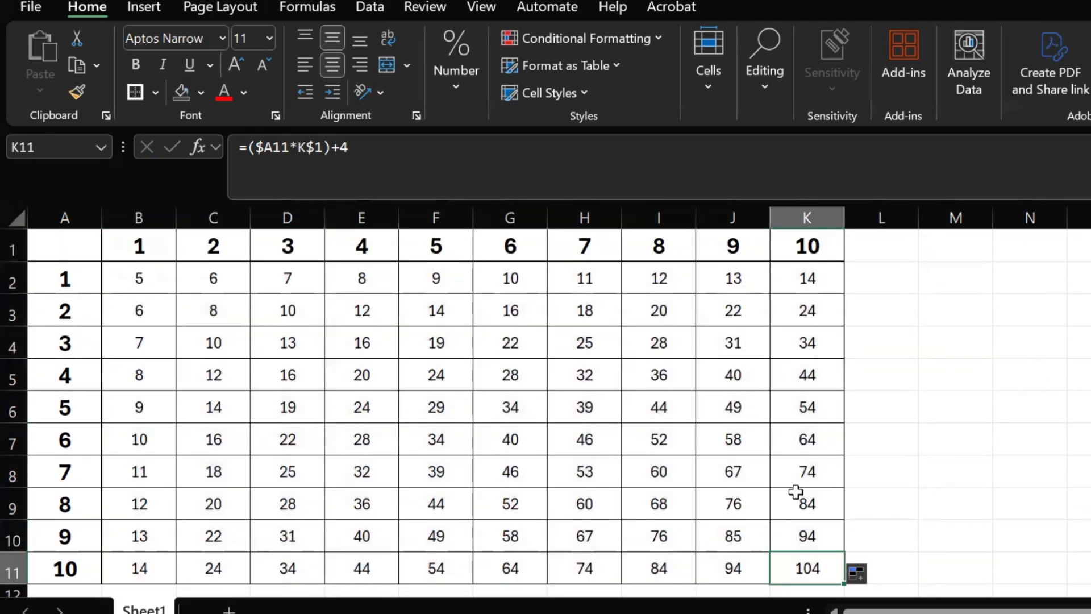